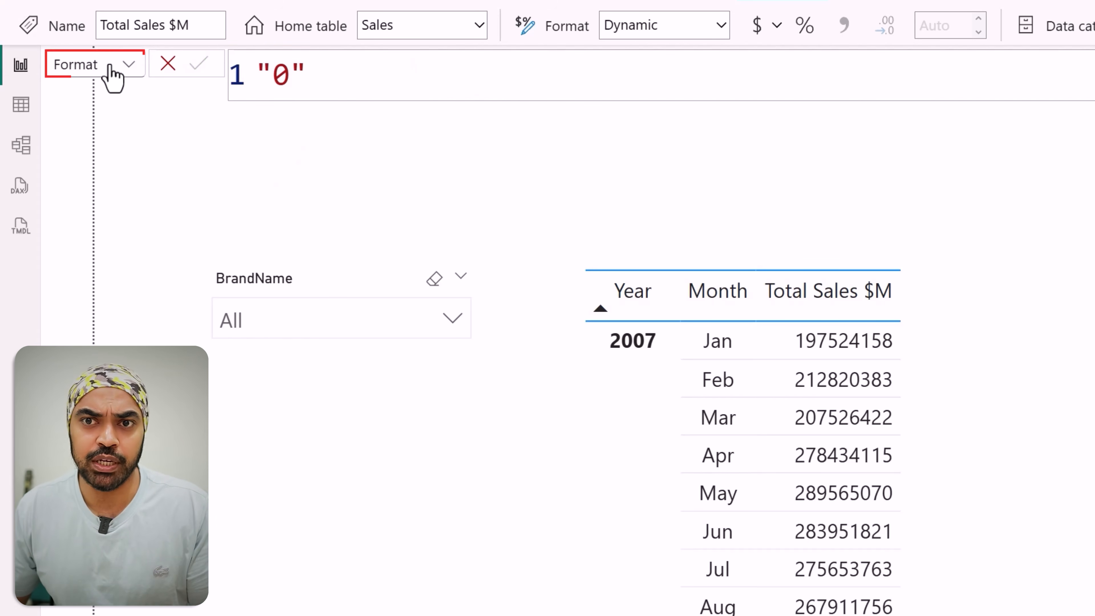
- Examine the DAX formula of the Total Sales $M measure and return to its dynamic format expression
click(118, 69)
click(112, 96)
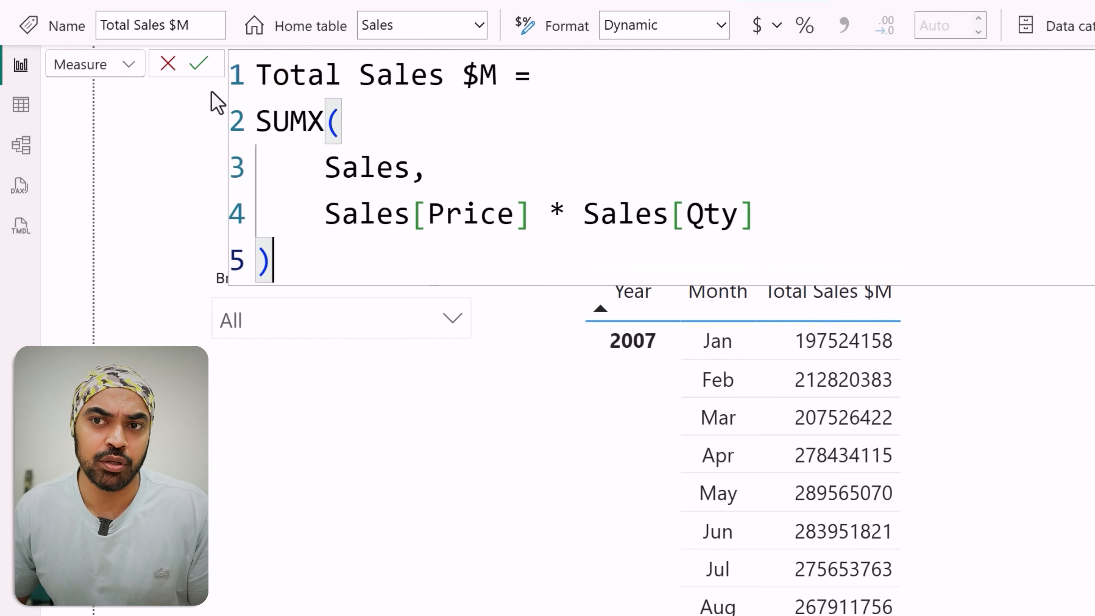
click(111, 67)
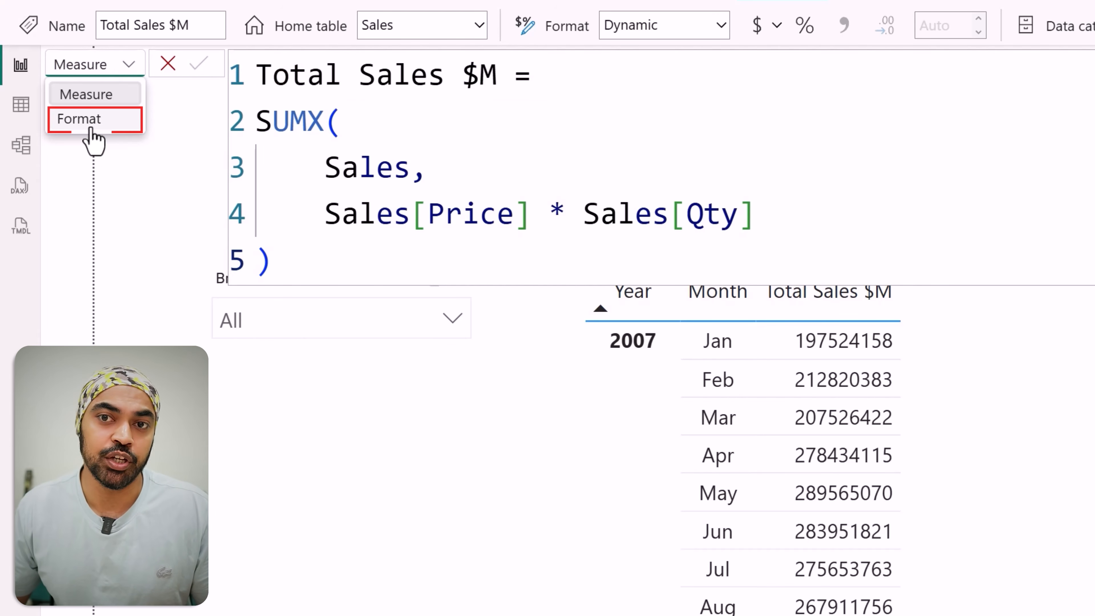
click(84, 121)
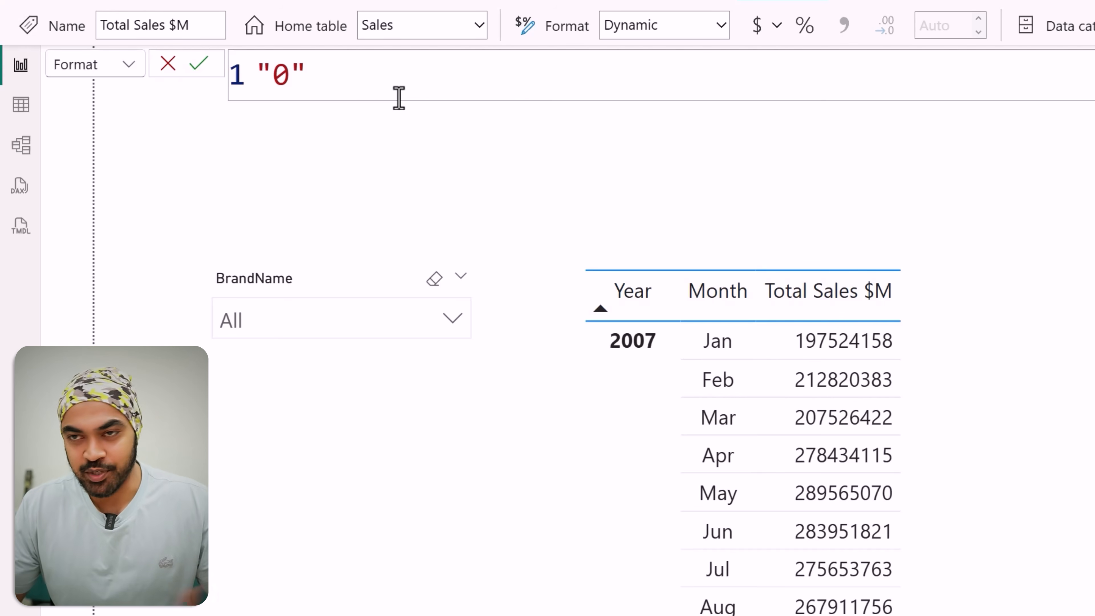
mouse_move(775, 350)
mouse_down()
mouse_move(881, 371)
mouse_move(902, 363)
mouse_up()
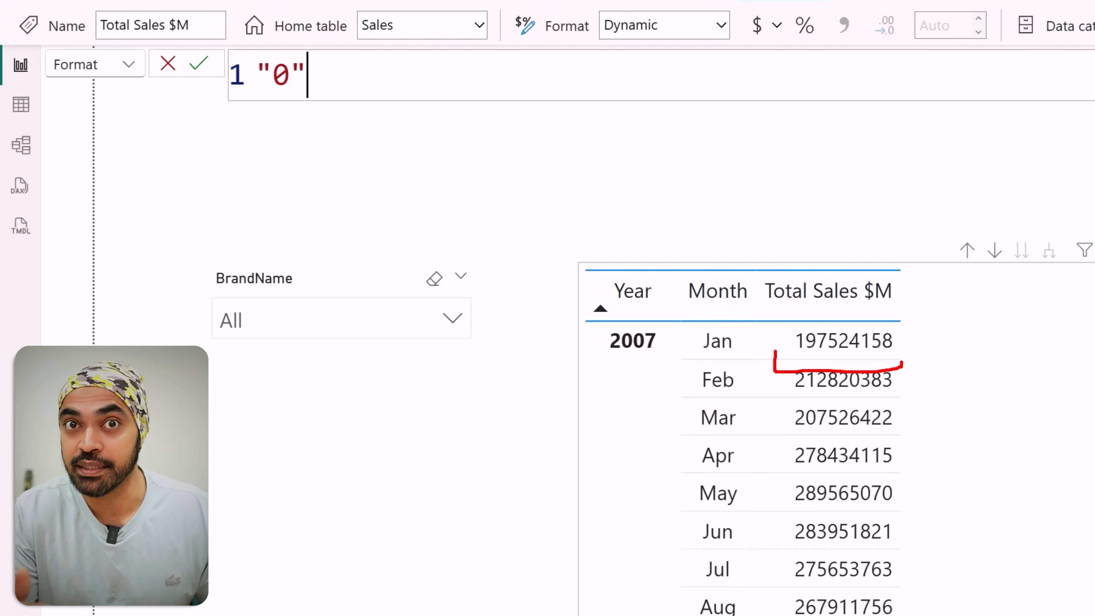
mouse_move(883, 330)
mouse_down()
mouse_move(779, 336)
mouse_move(905, 360)
mouse_move(871, 321)
mouse_up()
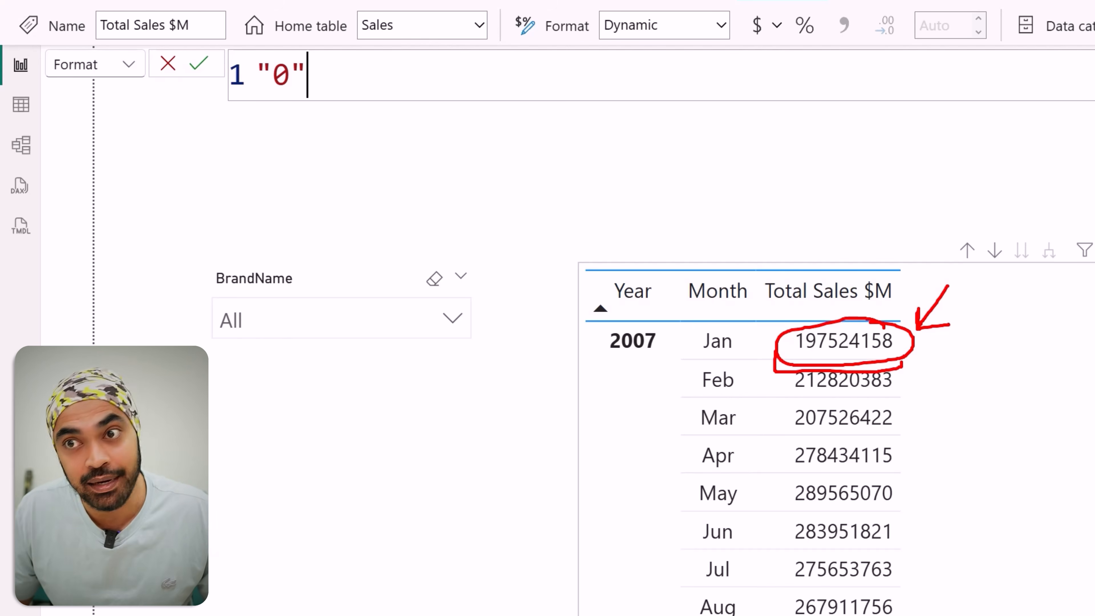
- Replace the dynamic format expression of Total Sales $M with four double quotation marks ("""")
key(BackSpace)
key(BackSpace)
key(BackSpace)
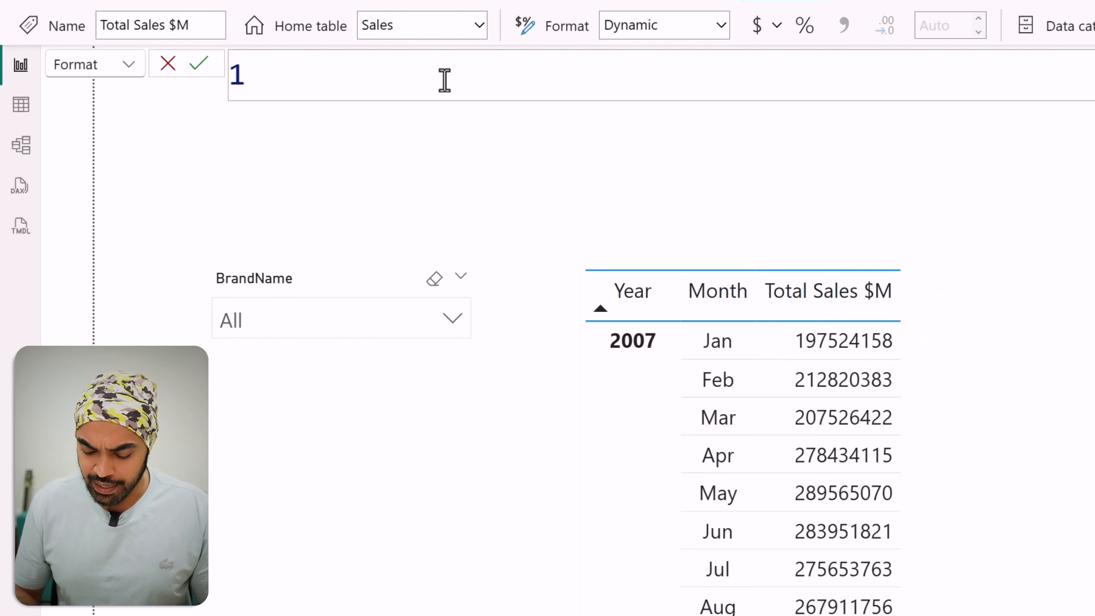
text("""")
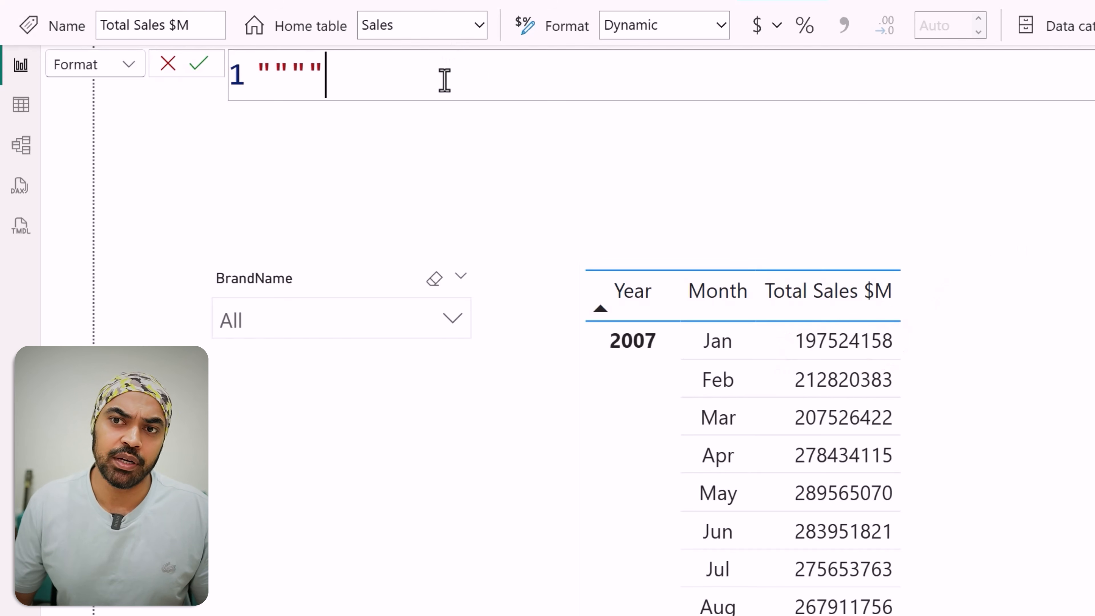
- Append & SUM(Sales[Qty]) to the quotation marks in the format expression and apply it to the table
drag(276, 73, 374, 69)
click(374, 69)
text(& sum)
key(Tab)
text(unit)
key(ctrl+BackSpace)
text(qy)
key(BackSpace)
key(Down)
key(Tab)
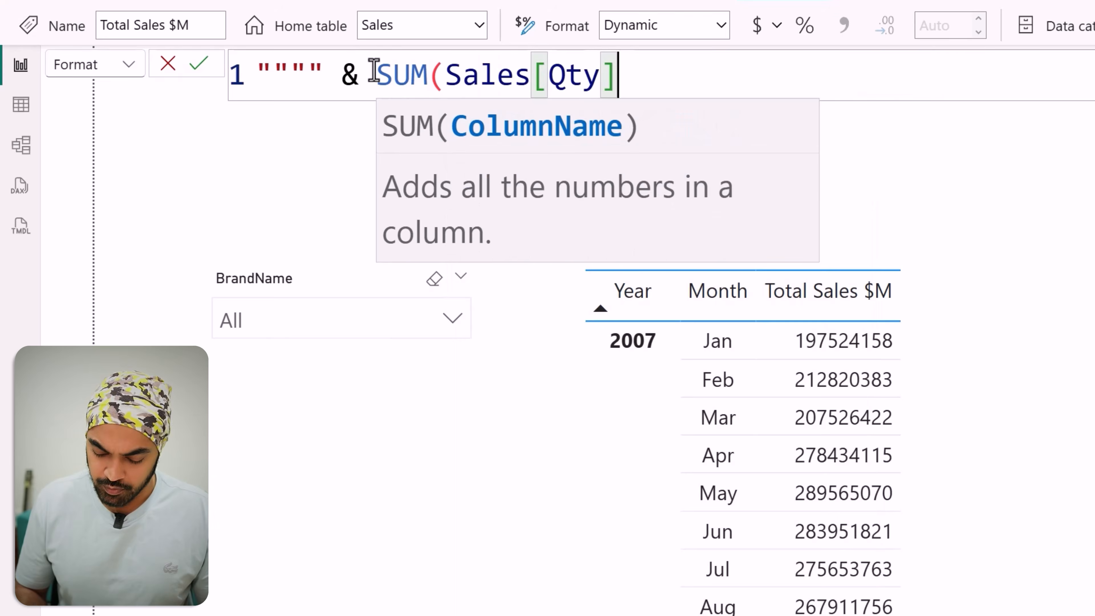
text())
key(Return)
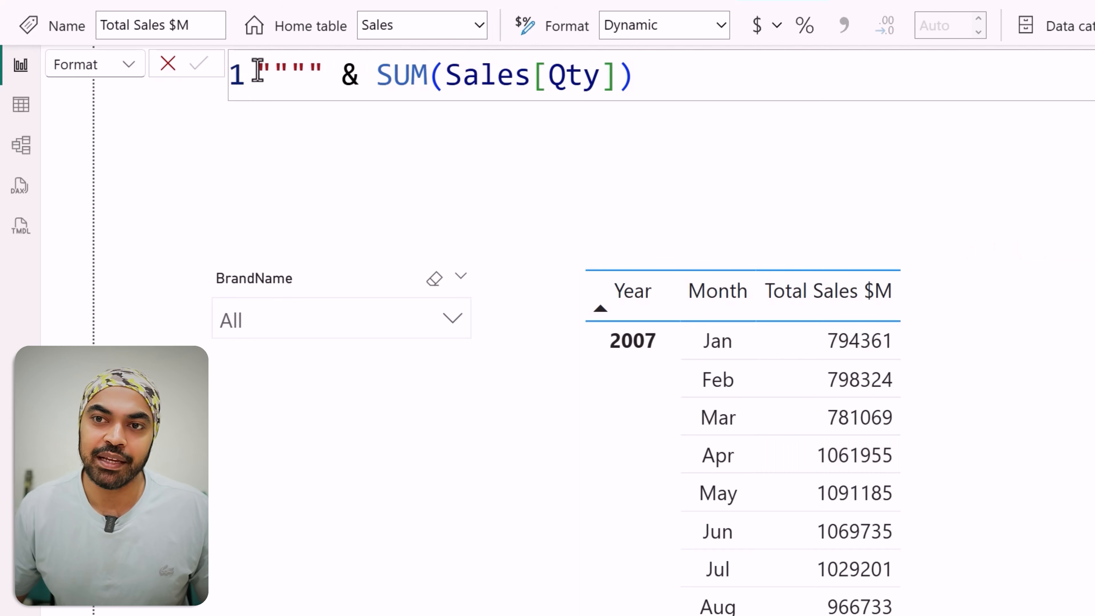
- Clear the SUM(Sales[Qty]) format expression and set it back to "0" for Total Sales $M
click(795, 92)
key(BackSpace)
key(BackSpace)
key(BackSpace)
key(BackSpace)
key(BackSpace)
key(BackSpace)
key(BackSpace)
key(BackSpace)
key(BackSpace)
key(BackSpace)
key(BackSpace)
key(BackSpace)
key(BackSpace)
key(BackSpace)
key(BackSpace)
key(BackSpace)
key(BackSpace)
key(BackSpace)
key(BackSpace)
key(BackSpace)
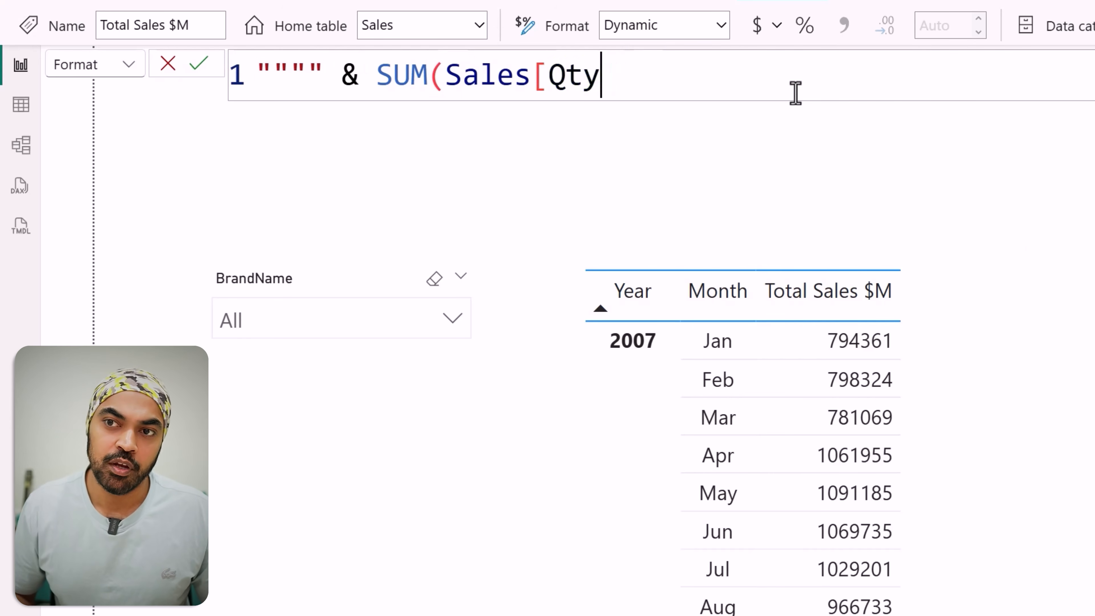
text("0")
key(Return)
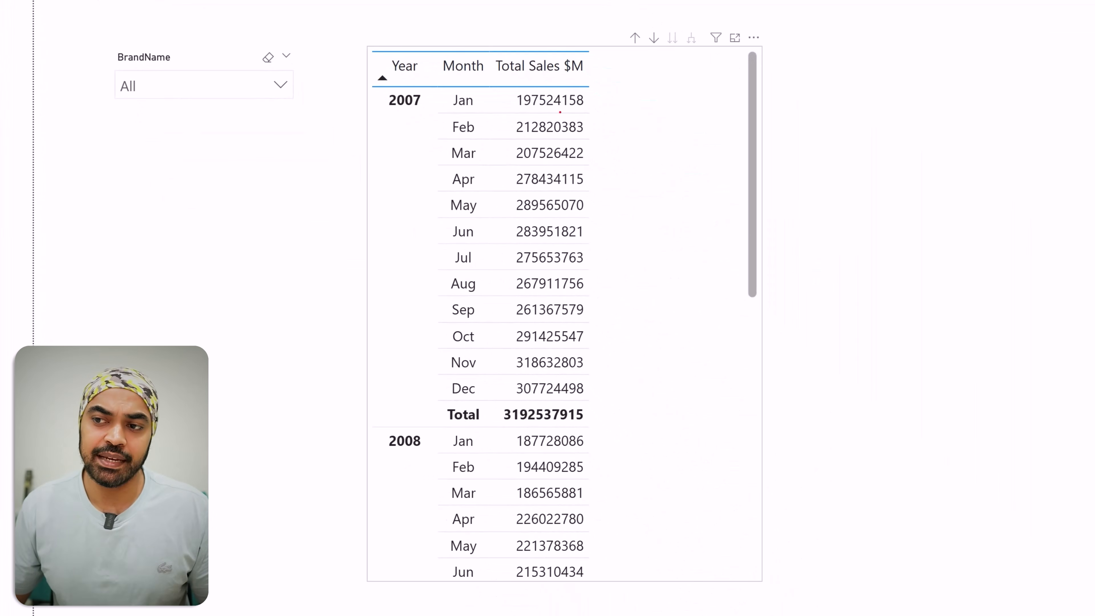
drag(522, 111, 648, 115)
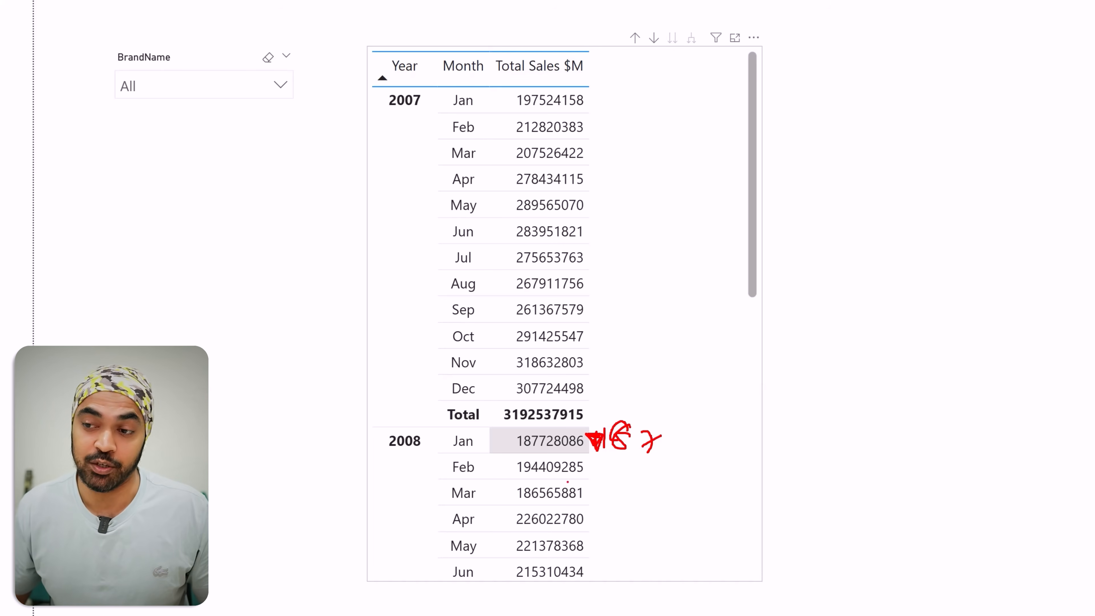
key(Escape)
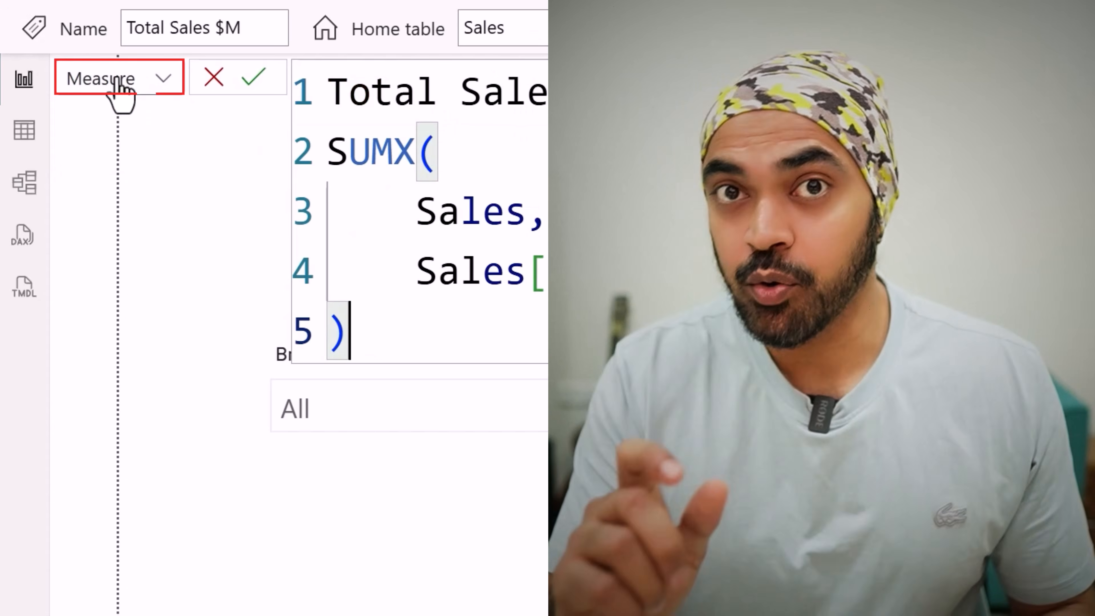
- Switch from the Total Sales $M formula to its format expression and replace its content with """"
click(132, 80)
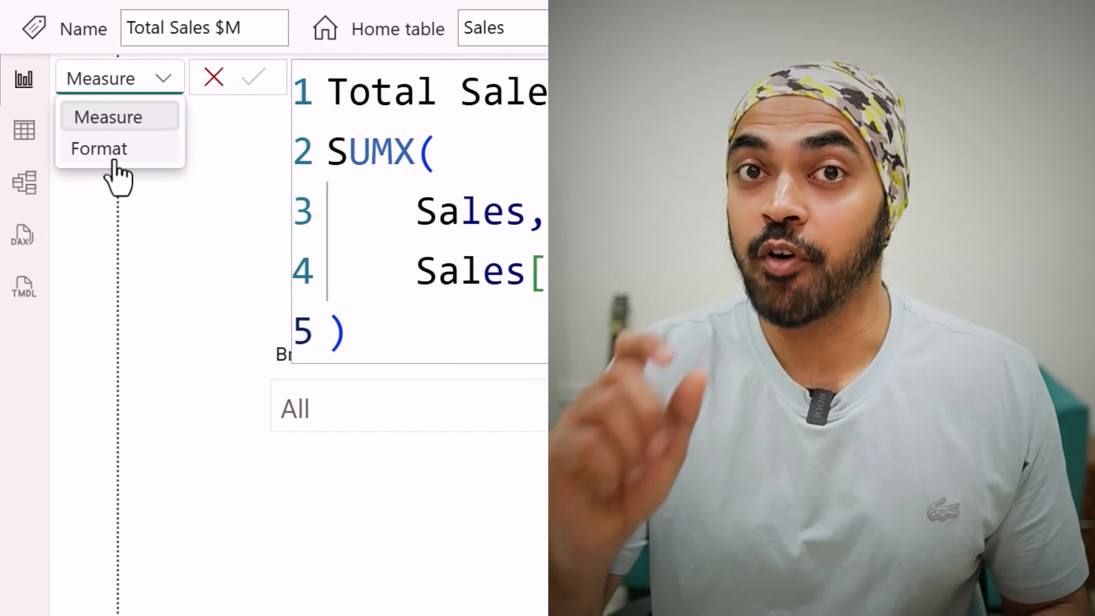
click(113, 160)
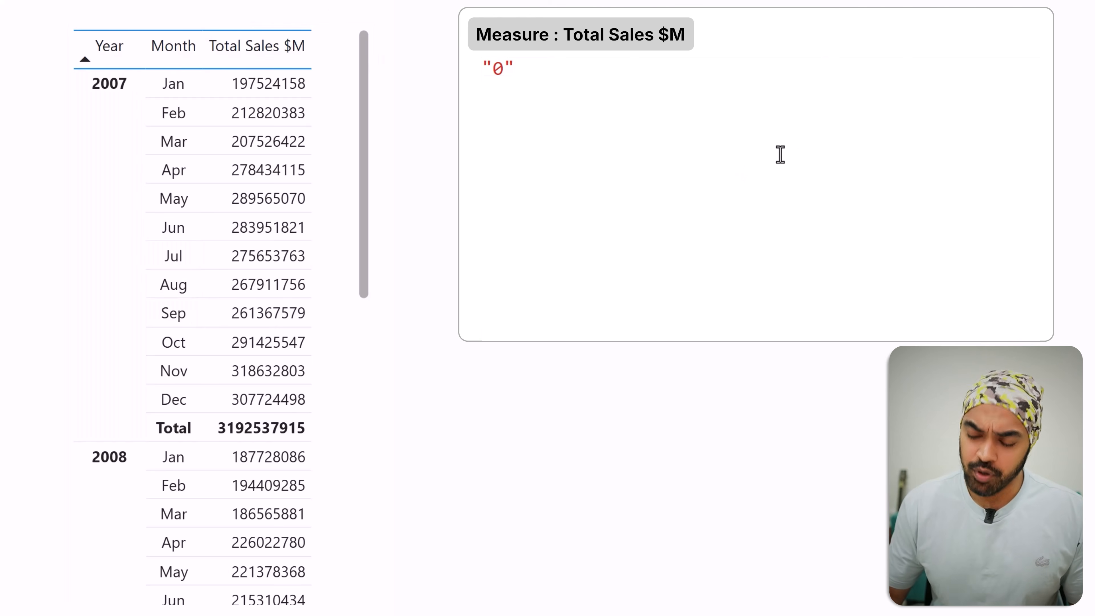
key(BackSpace)
key(BackSpace)
key(BackSpace)
text("""")
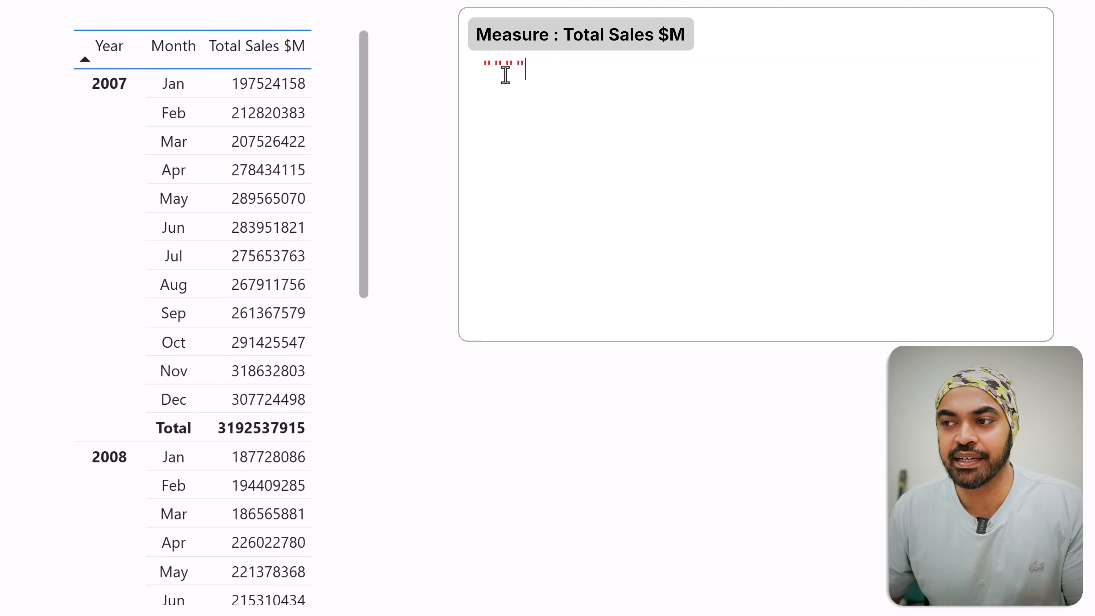
text(&)
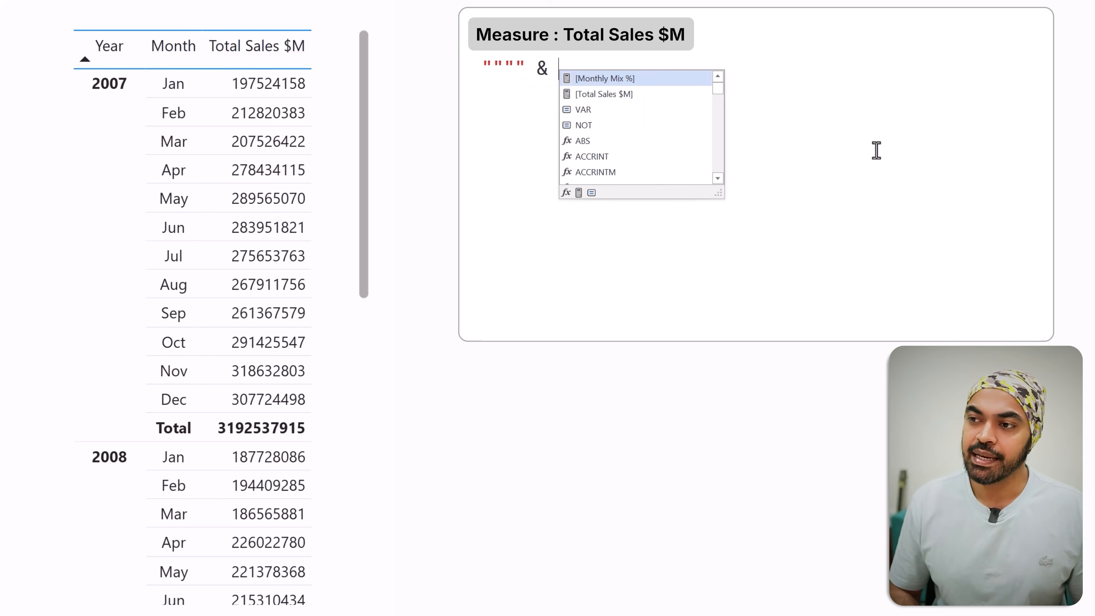
key(Escape)
key(BackSpace)
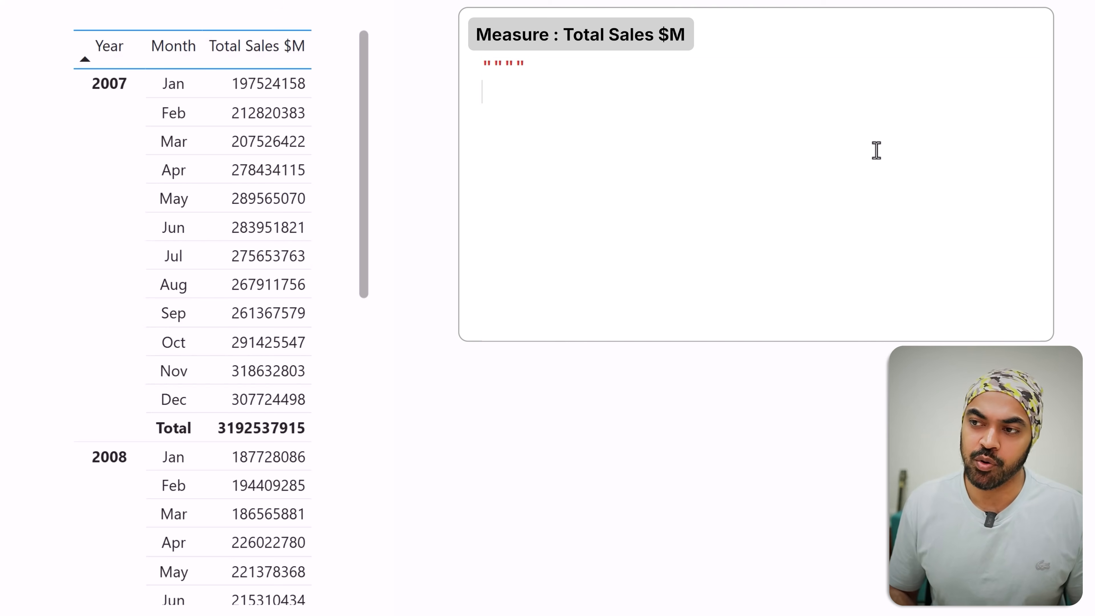
- Declare a variable LY below the quotation marks and start it with a multi-line CALCULATE block
key(shift+Return)
text(VAR )
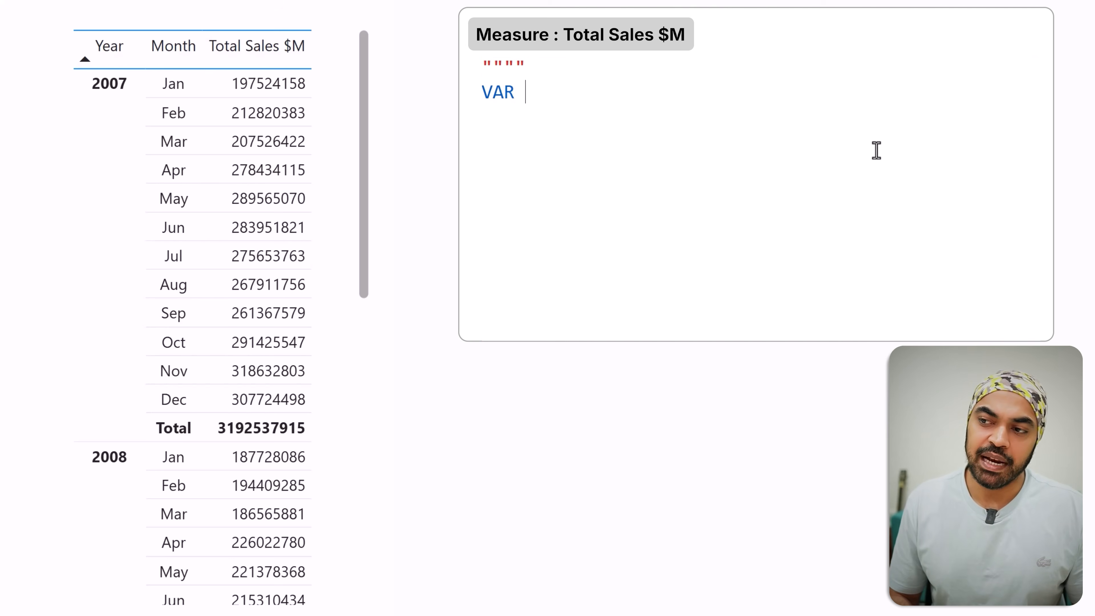
text(LY)
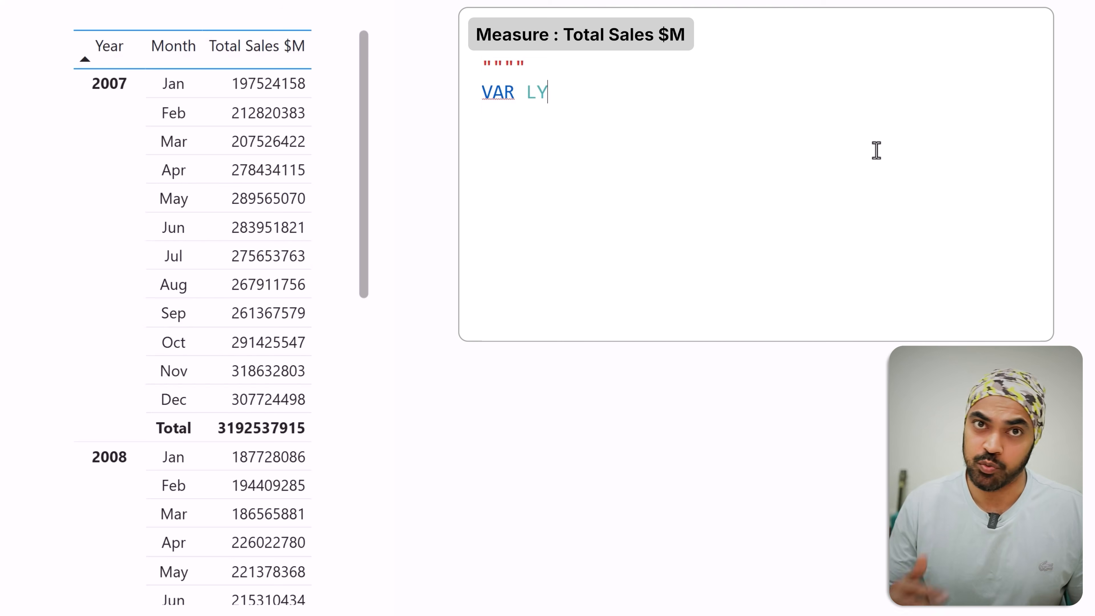
text( =)
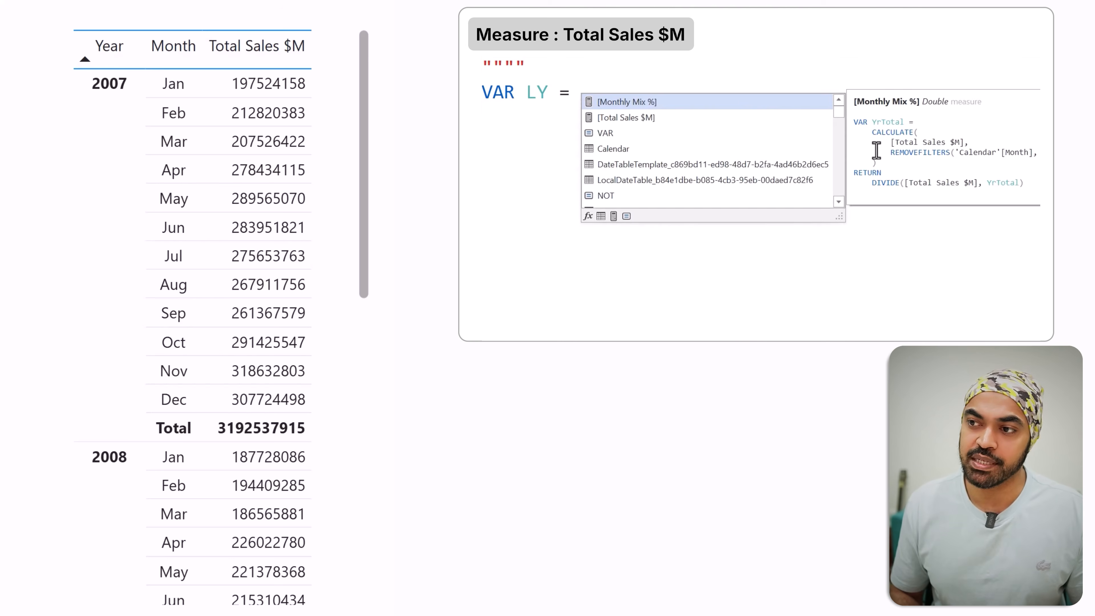
key(shift+Return)
text(cal)
key(Tab)
key(shift+Return)
key(shift+Return)
key(Up)
key(Tab)
- Fill the CALCULATE block with SELECTEDMEASURE() as the expression and SAMEPERIODLASTYEAR(Calendar[Date]) as the filter
text(selec)
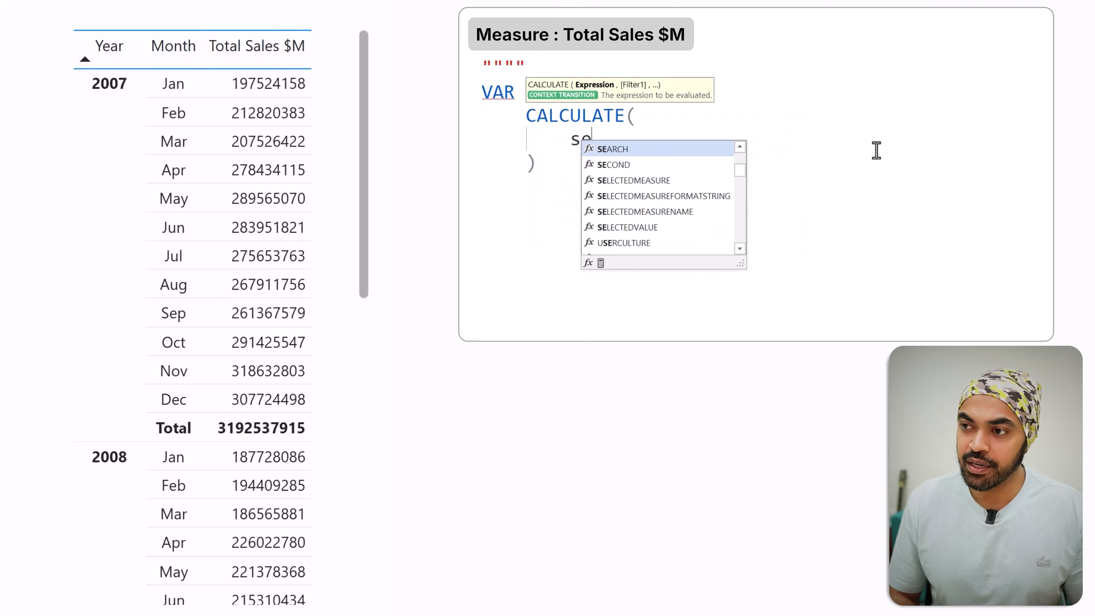
key(Tab)
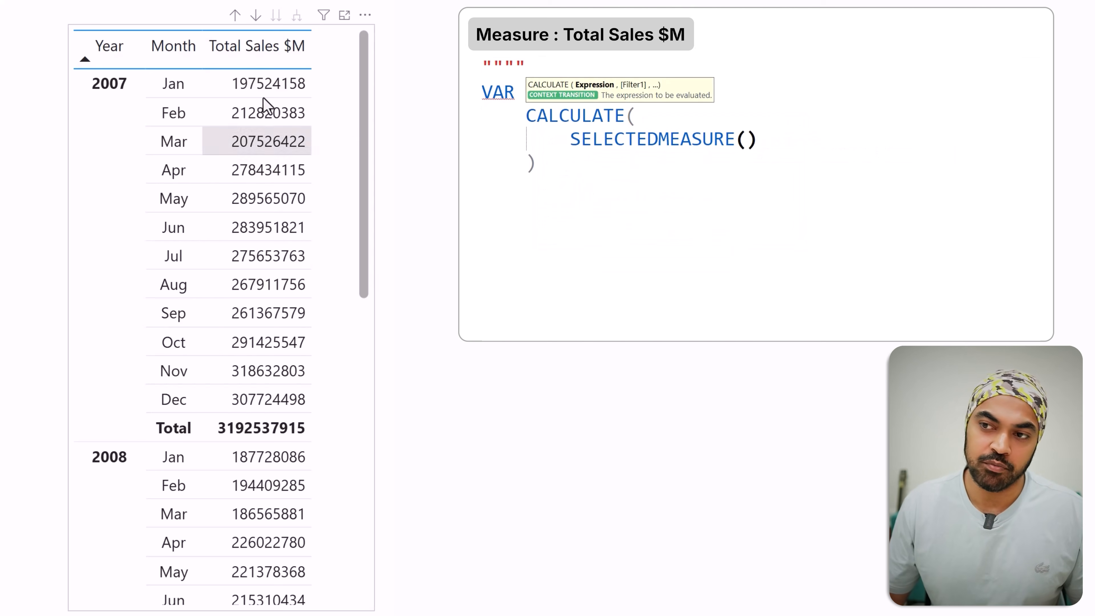
text(,)
key(shift+Return)
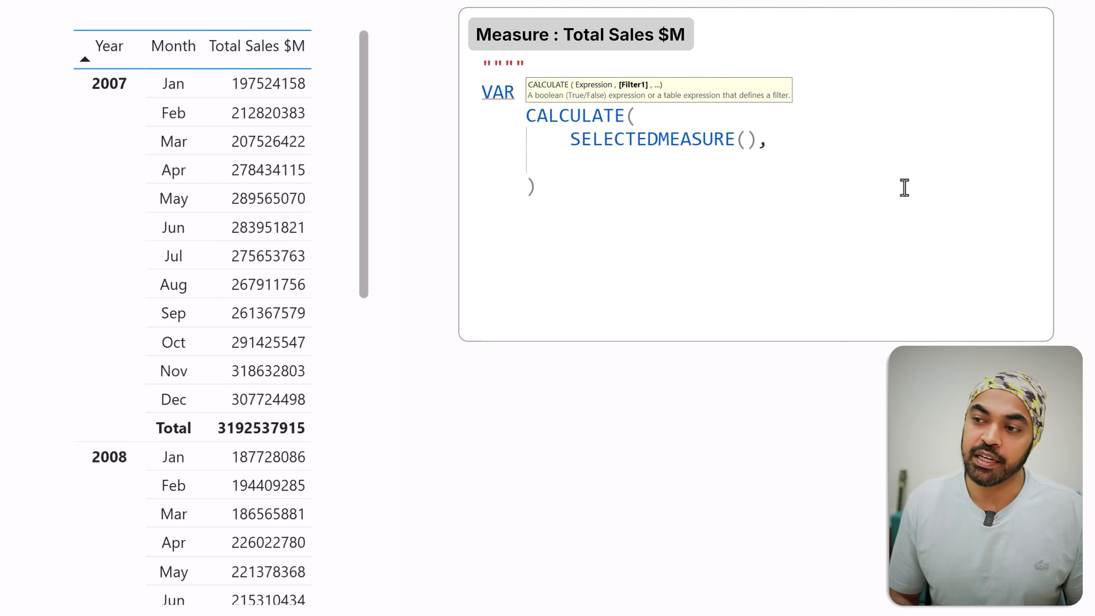
text(same)
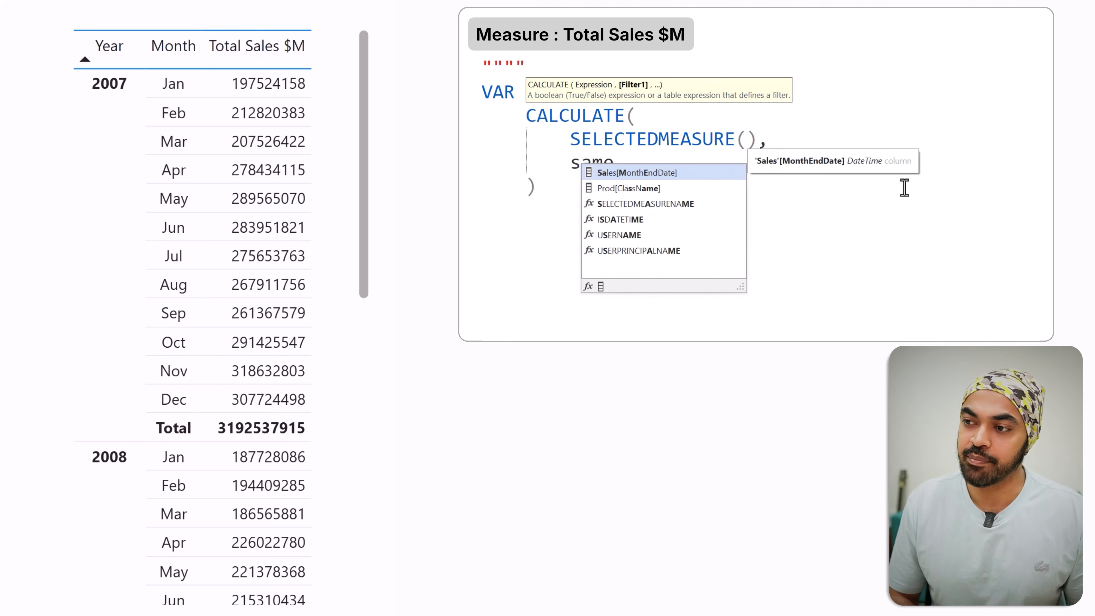
text(PERIODLASTYEAR(Calendar[Date])
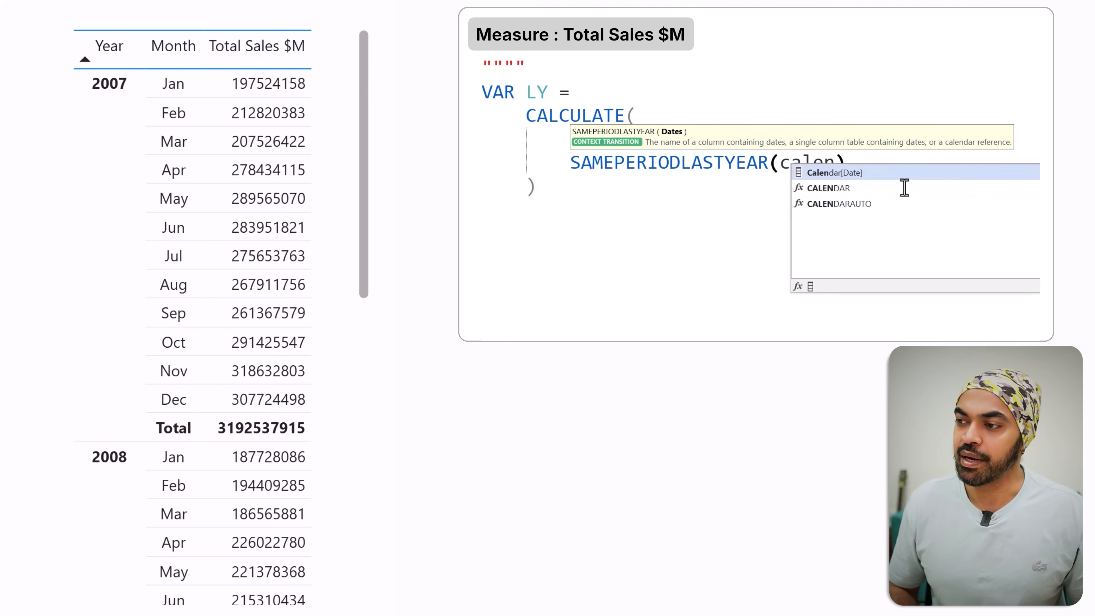
key(Down)
key(shift+Return)
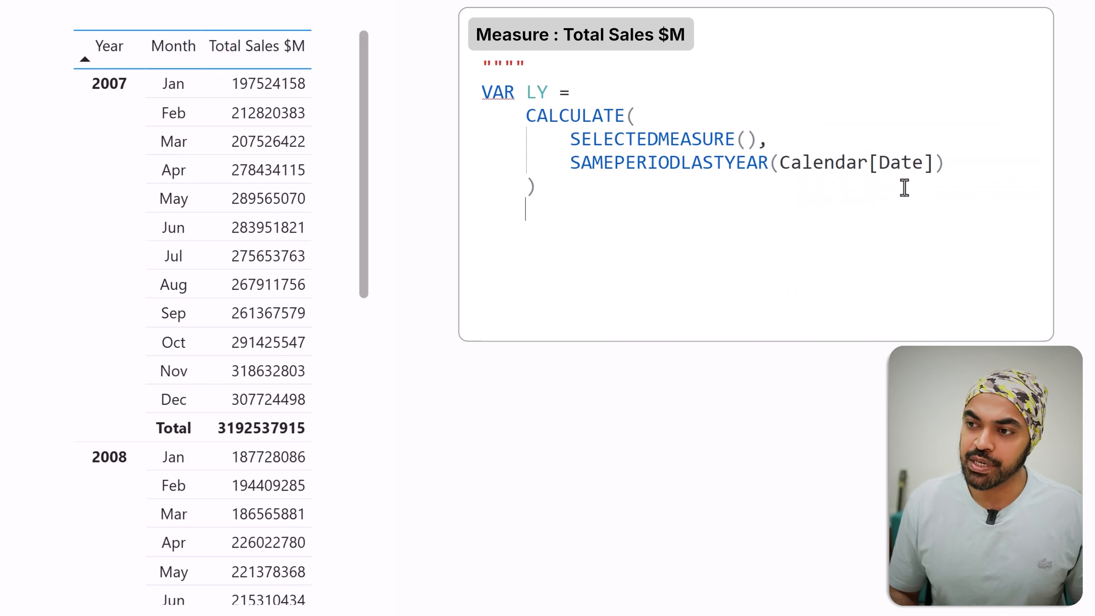
- Add a RETURN section that outputs the ly variable and apply the format expression
text(RETURN)
key(shift+Return)
text(ly)
key(Escape)
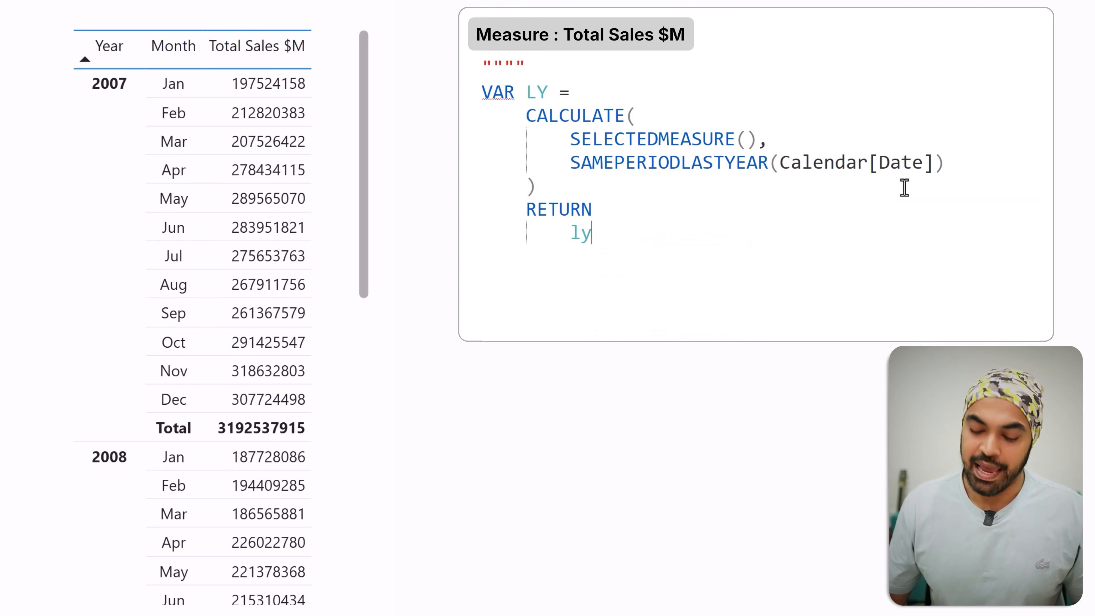
key(Return)
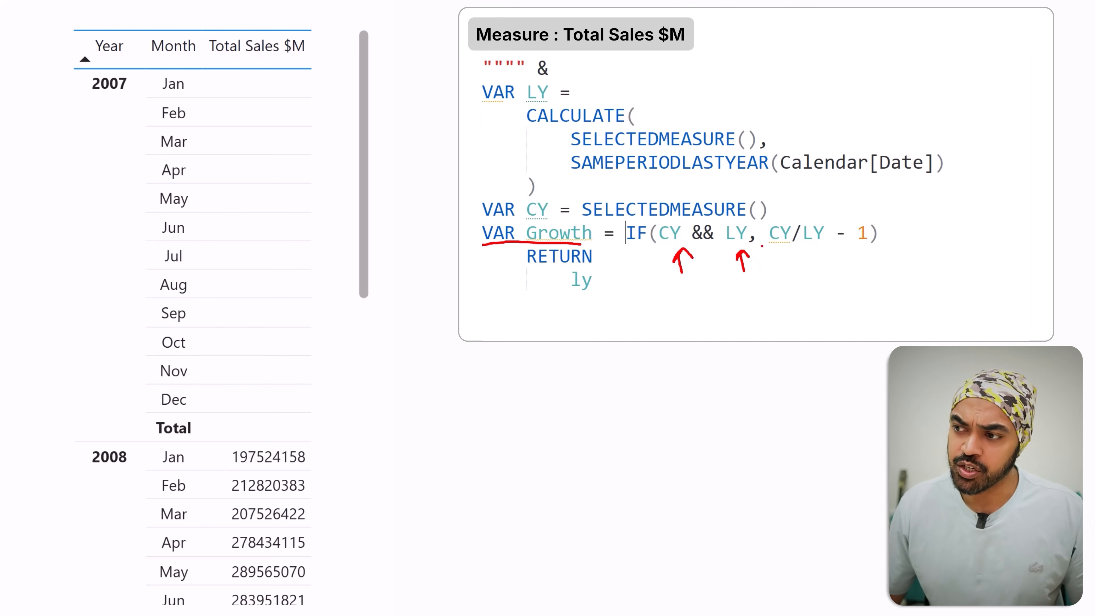
- Return the Growth variable instead of ly and check the monthly growth values in the table
double_click(581, 280)
text(Growth)
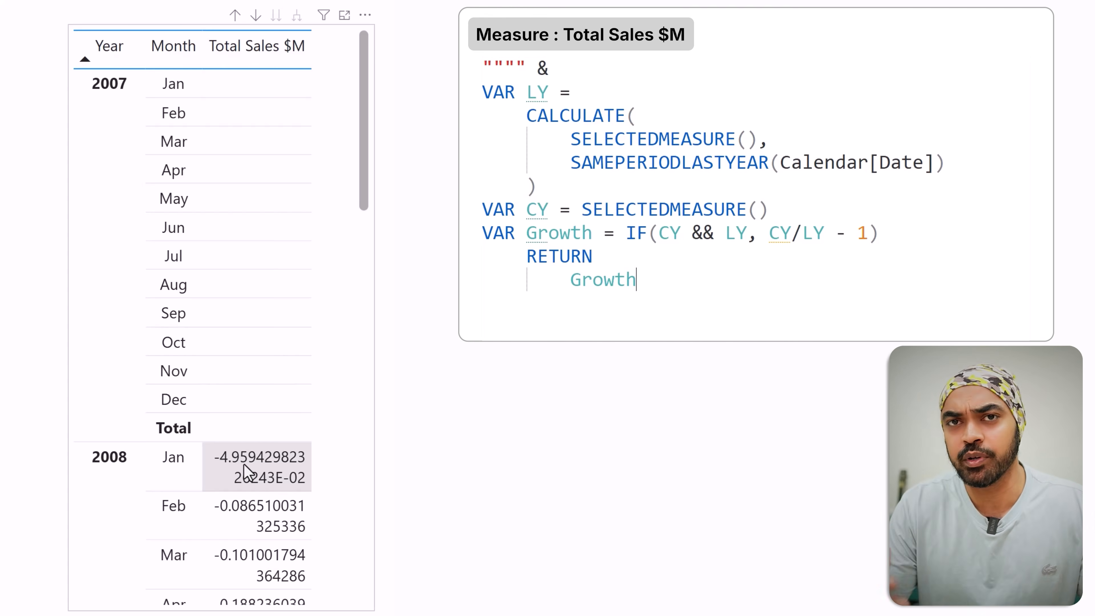
scroll(244, 472, down, 10)
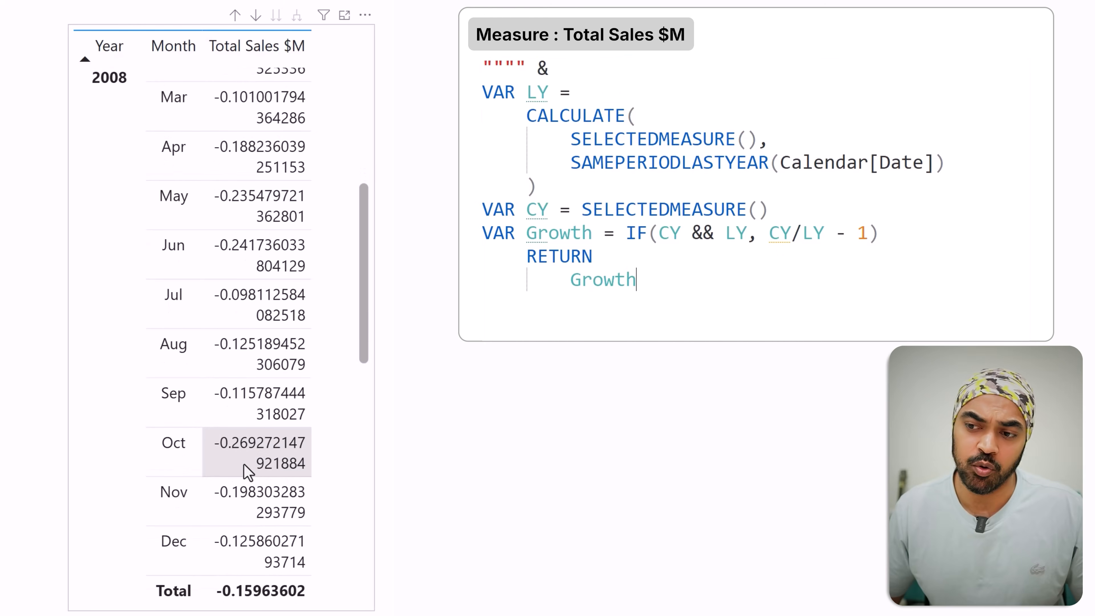
scroll(244, 473, up, 10)
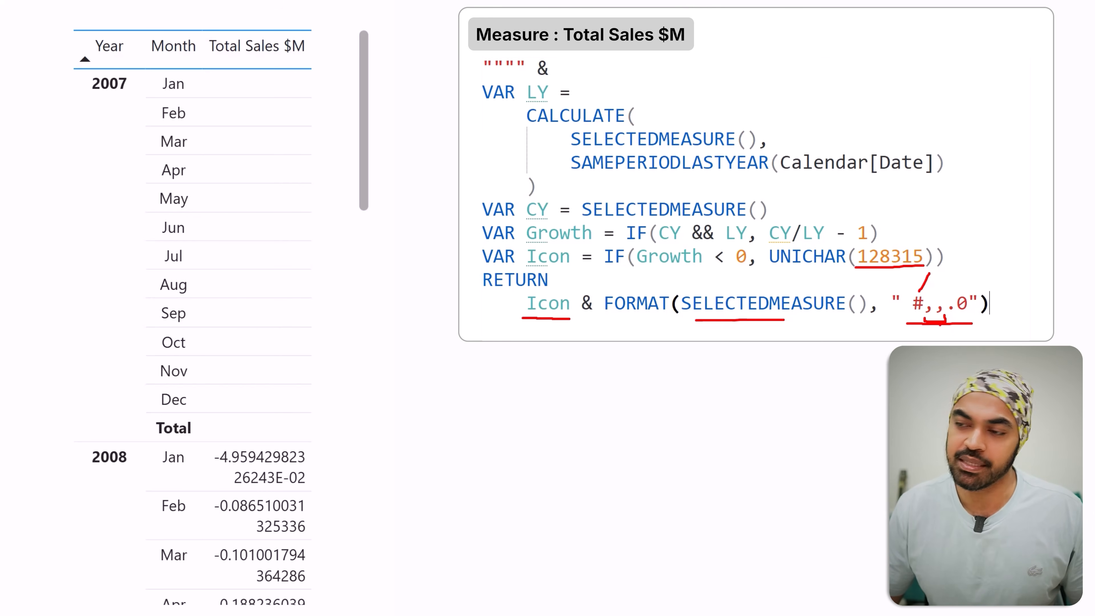
- Apply the format expression returning Icon & FORMAT(SELECTEDMEASURE(), " #,,.0") and review the 2007 and 2008 rows in the table
key(Escape)
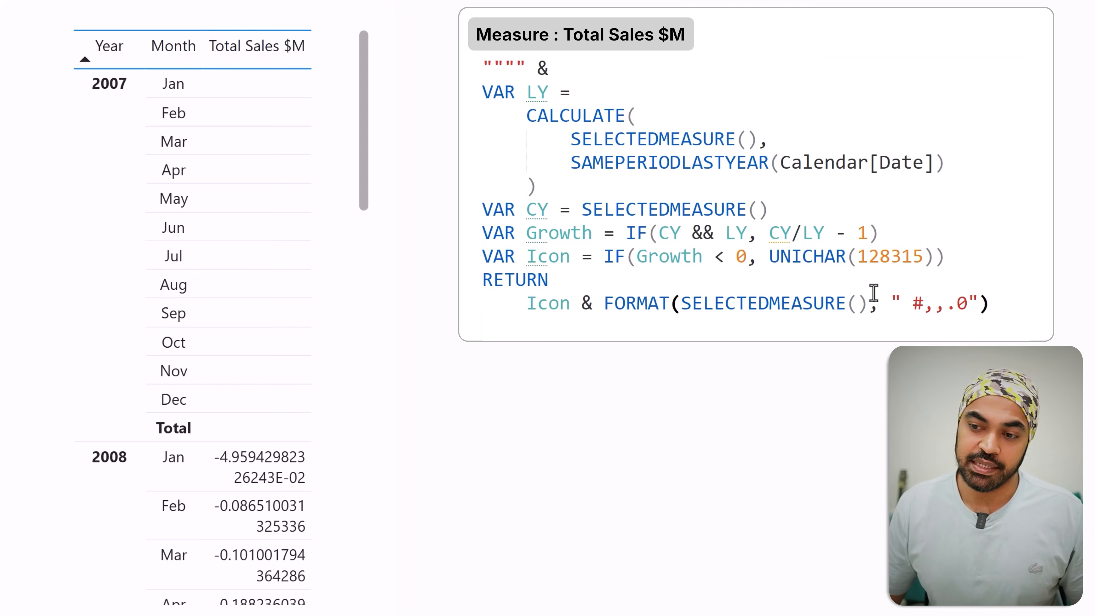
key(Return)
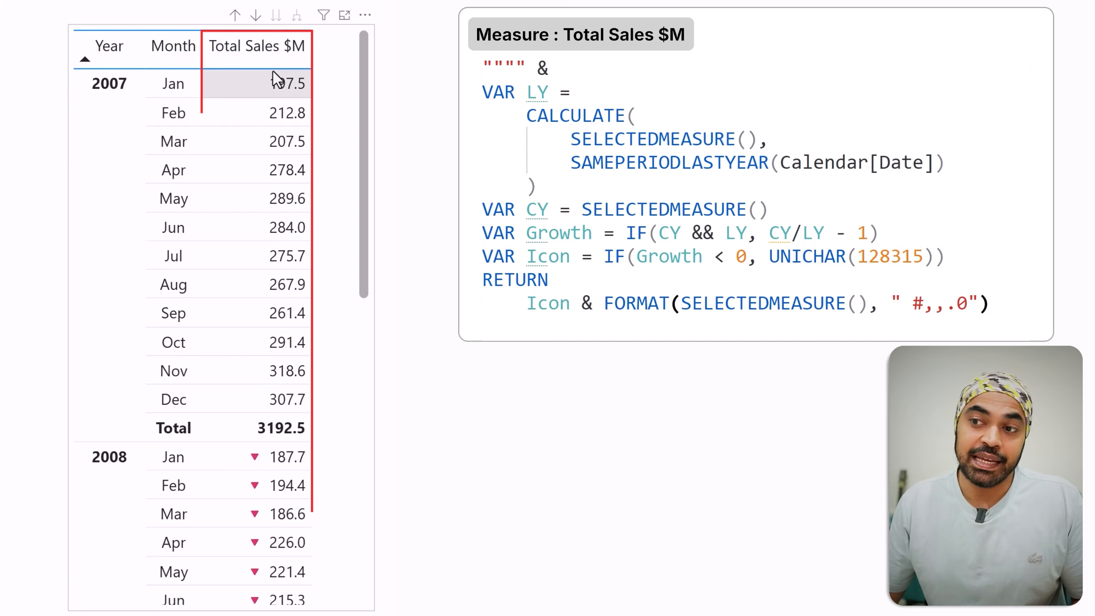
scroll(306, 164, down, 4)
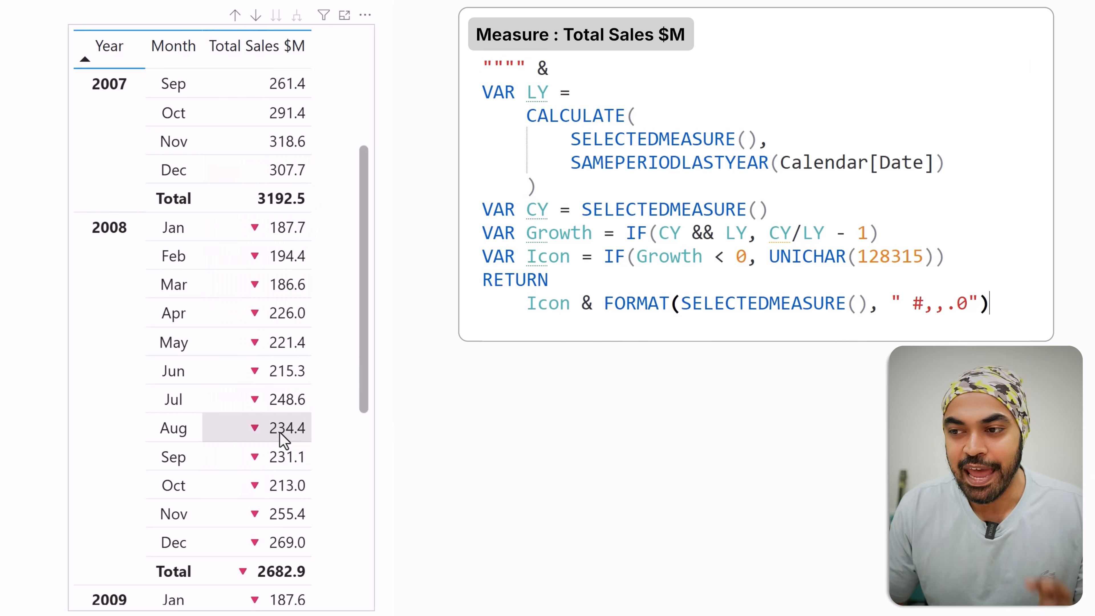
- Filter the sales table to the Fabrikam brand with the BrandName slicer
scroll(285, 310, up, 5)
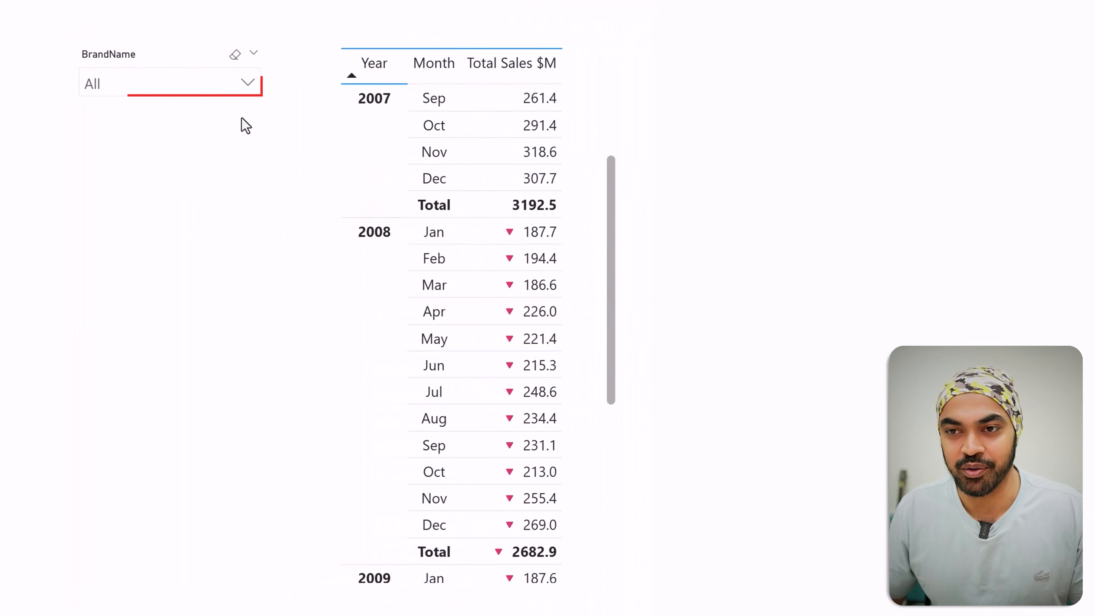
click(214, 81)
click(155, 208)
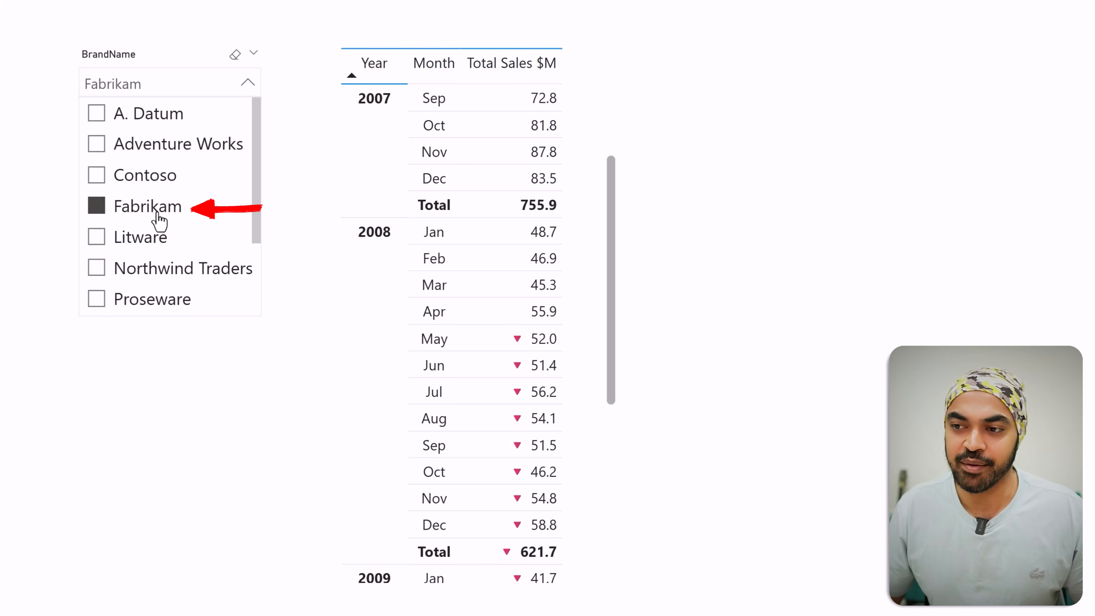
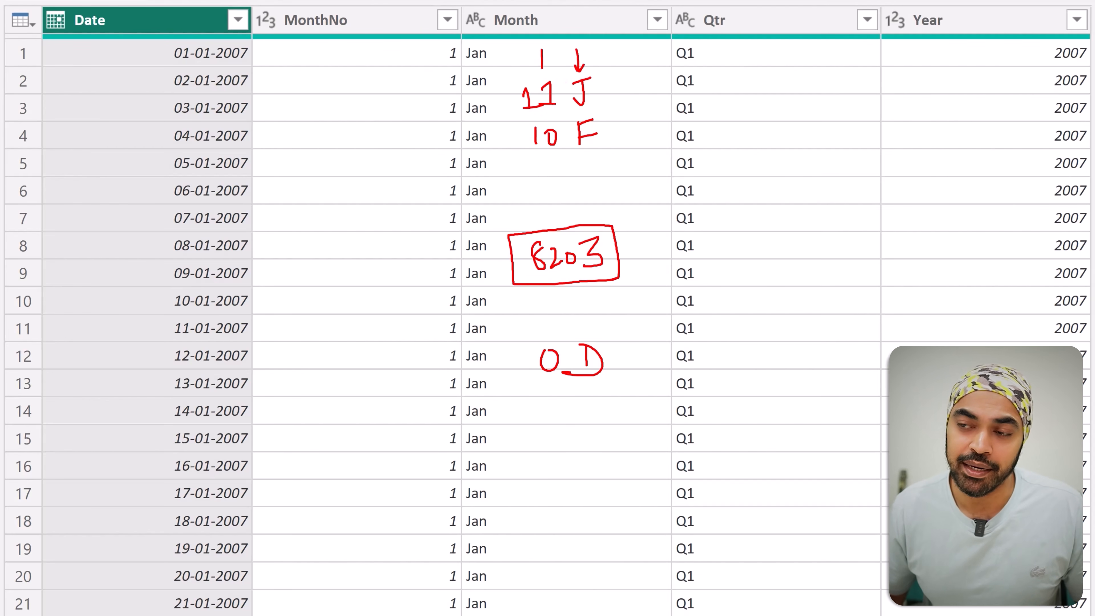
drag(542, 74, 548, 66)
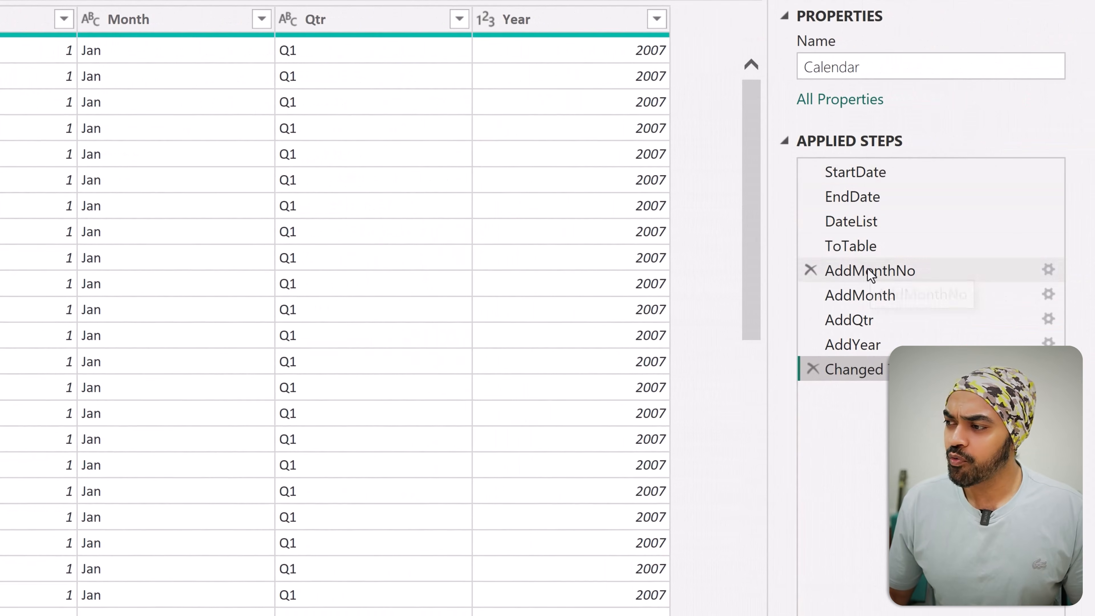
- Open the custom column formula of the Calendar query's AddMonth step for editing
click(196, 36)
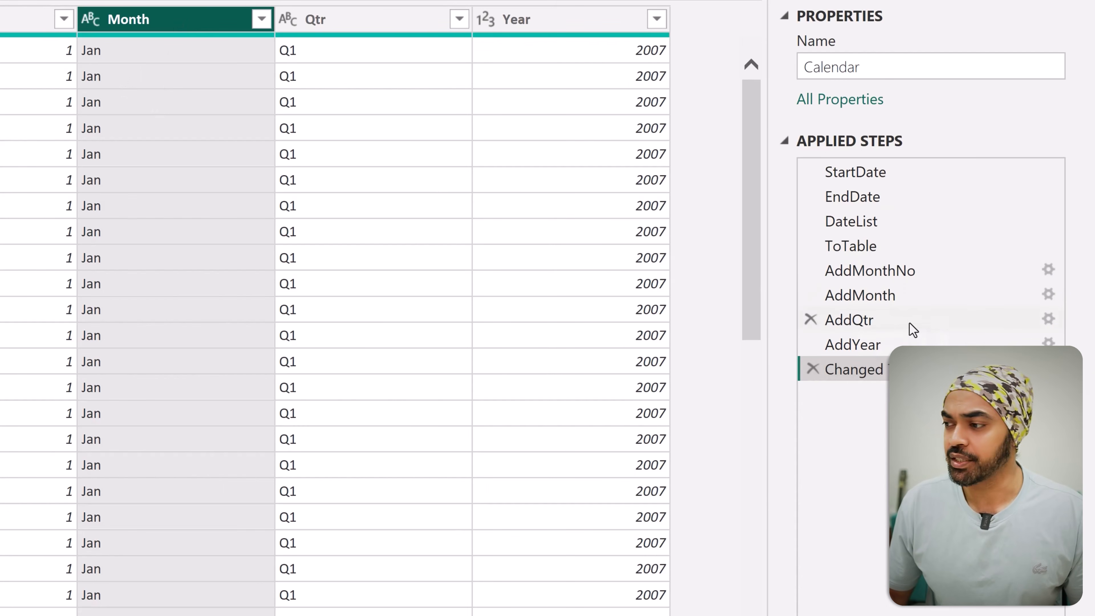
click(852, 297)
click(1048, 294)
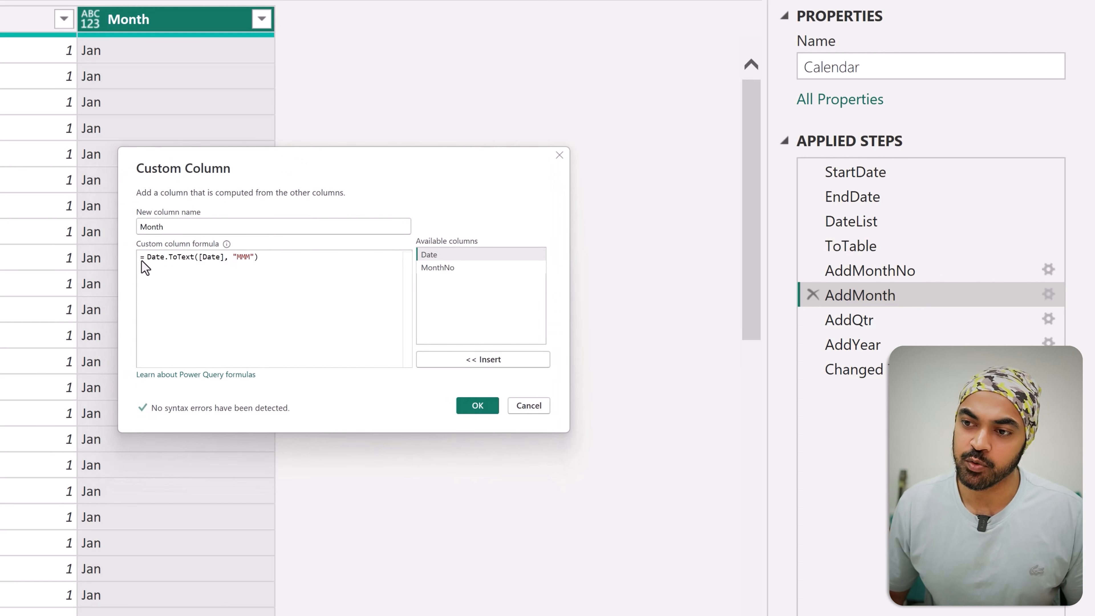
drag(148, 258, 269, 255)
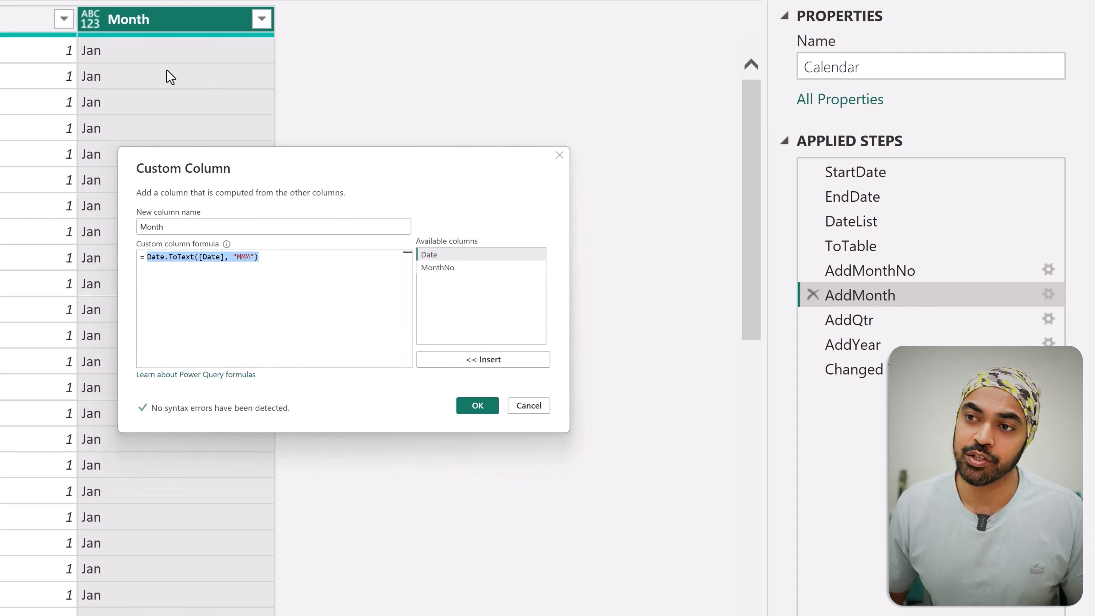
click(147, 257)
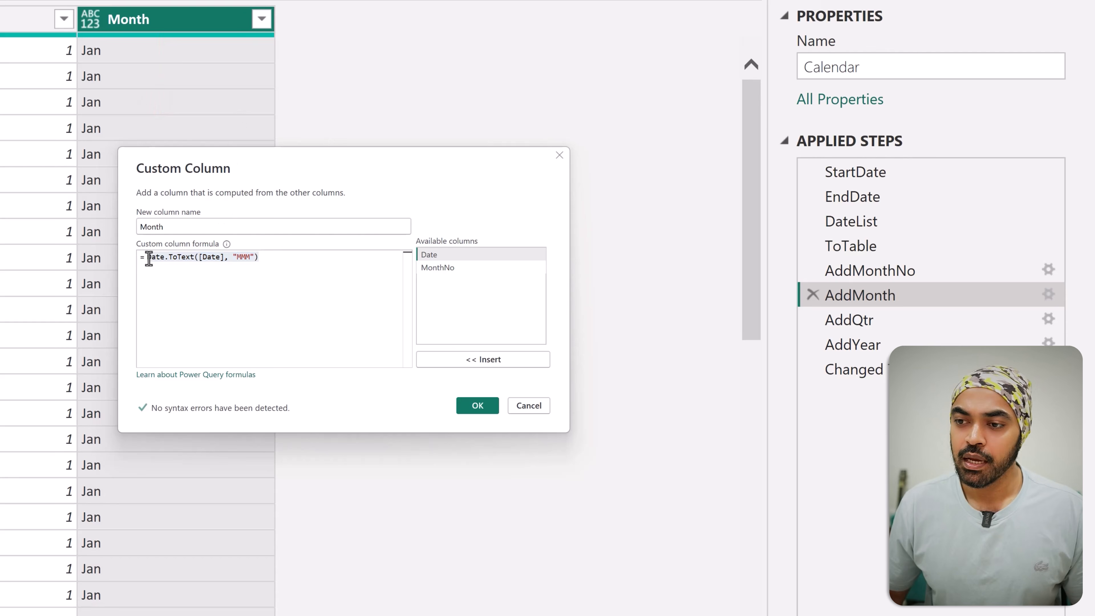
- Prefix the Date.ToText expression with Character.FromNumber(8203) & on its own line, leaving an empty line between them
key(Return)
key(Return)
key(Up)
key(Up)
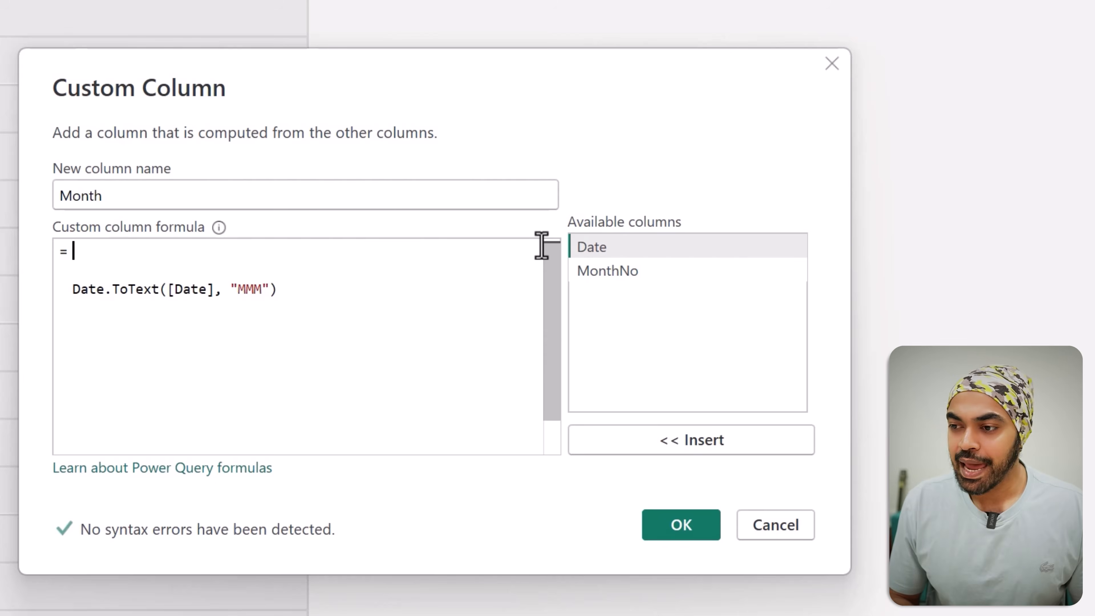
text(Cha)
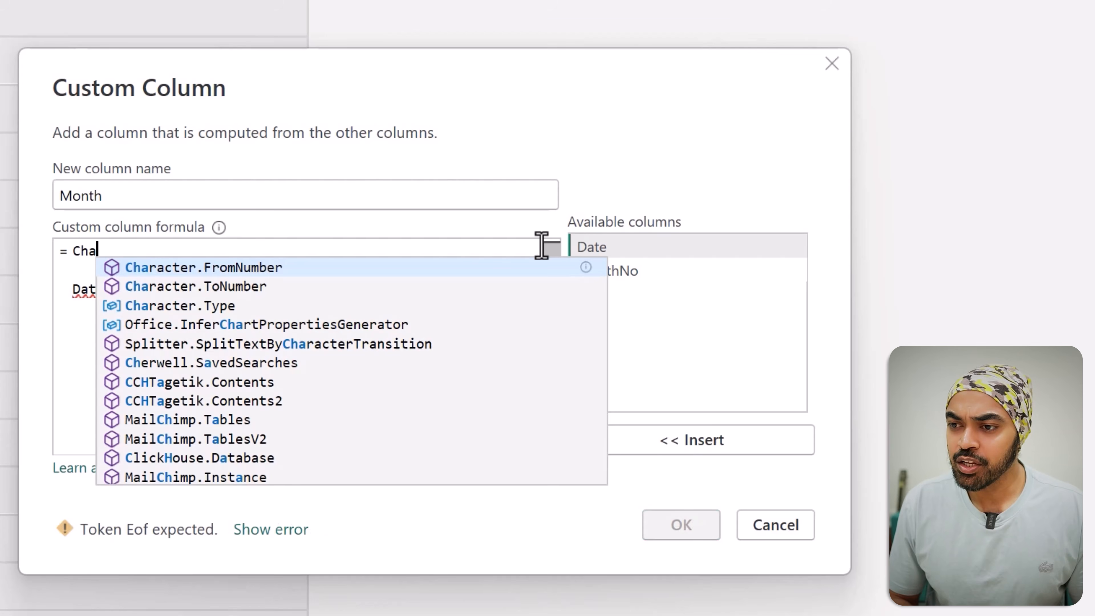
key(Tab)
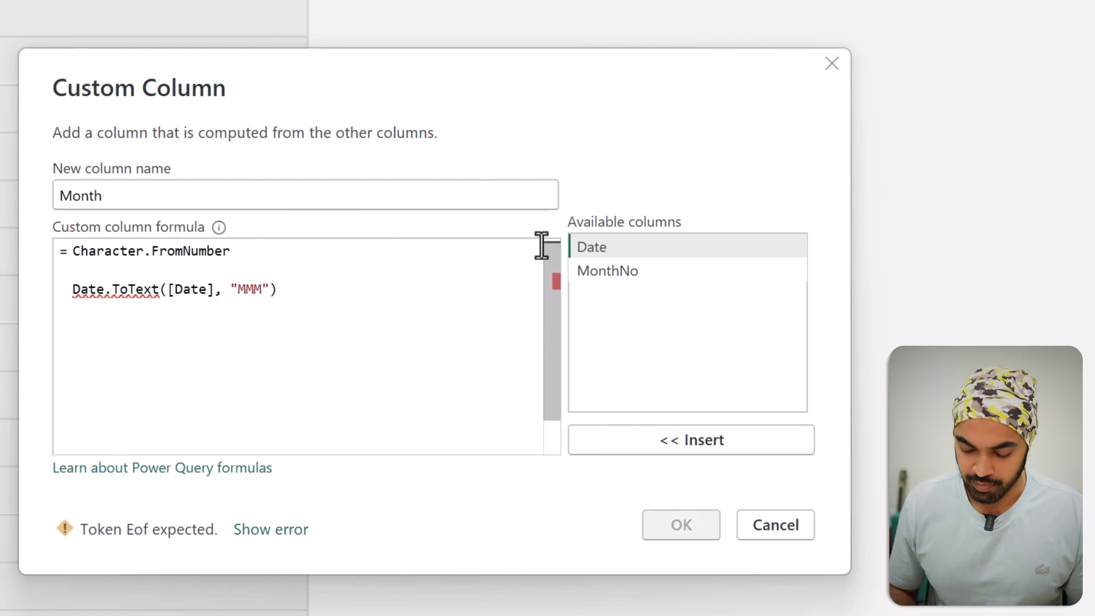
text((8)
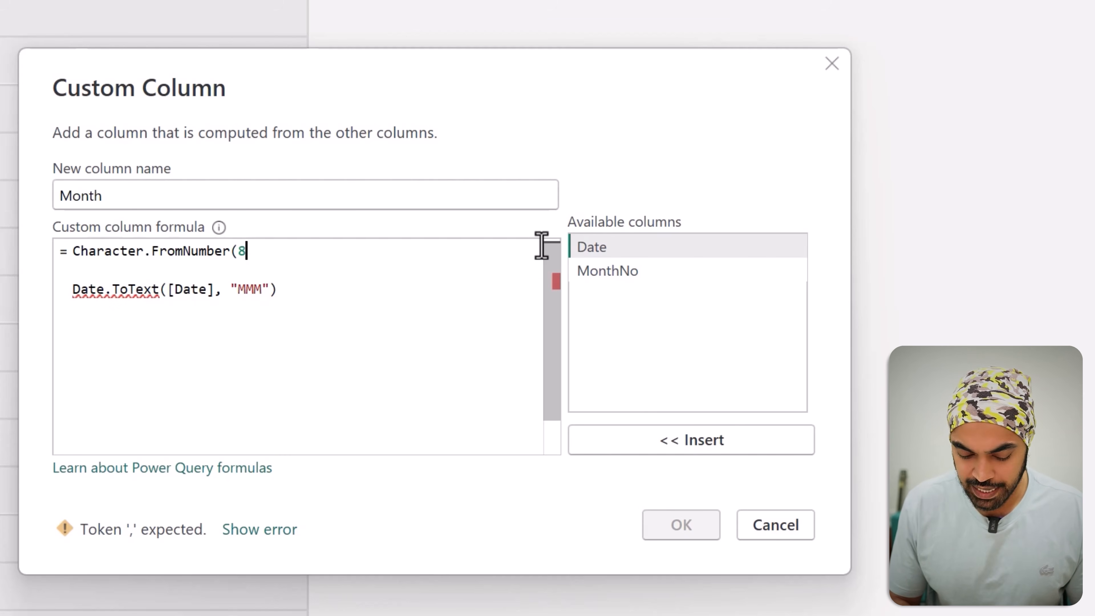
text(203))
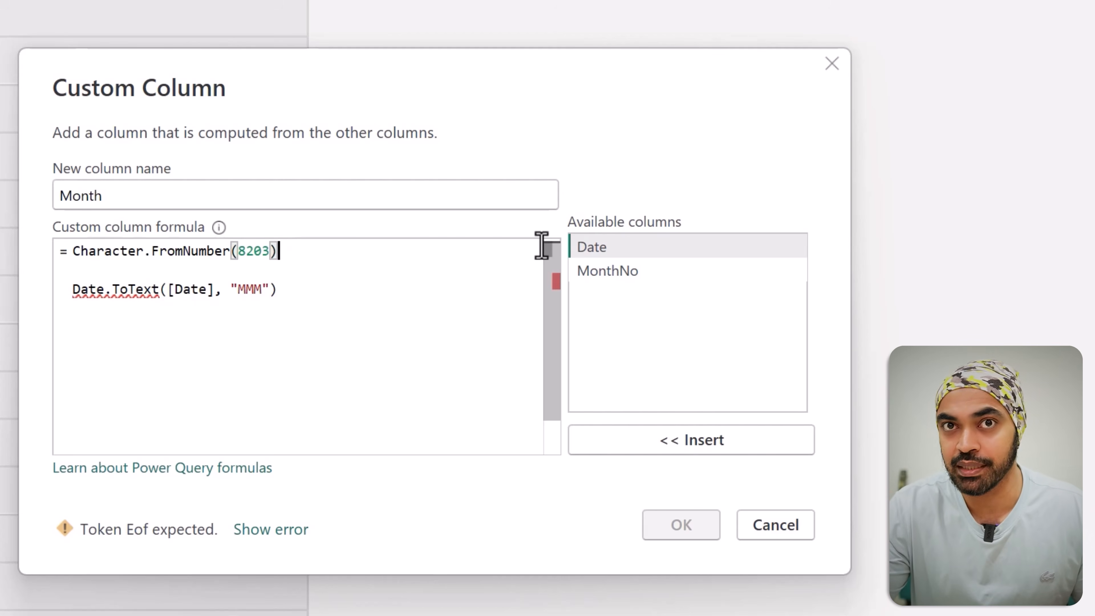
text( &)
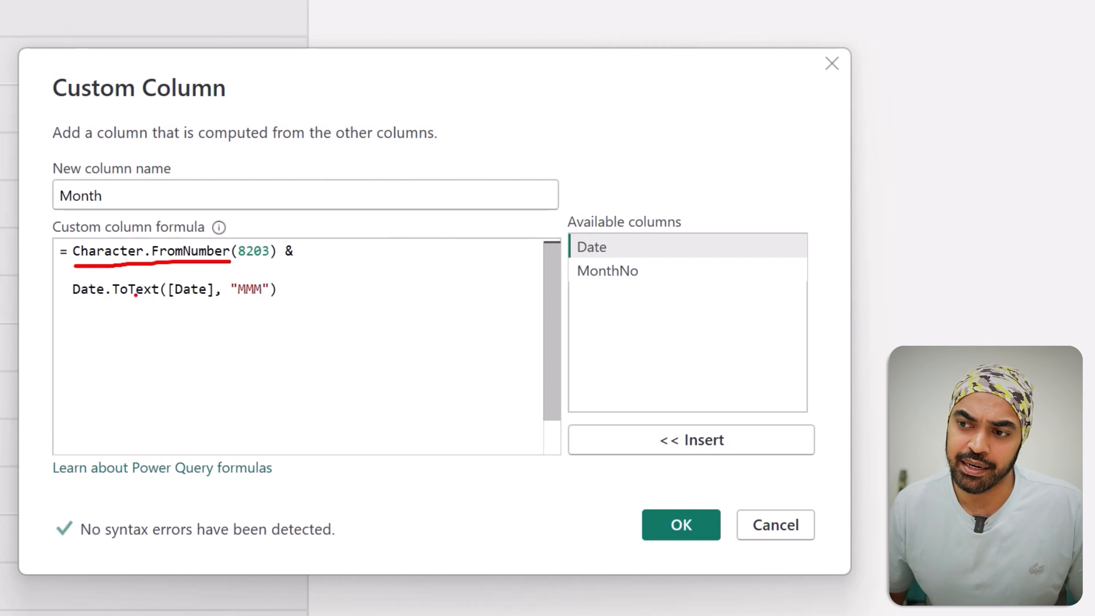
drag(172, 334, 173, 330)
key(Escape)
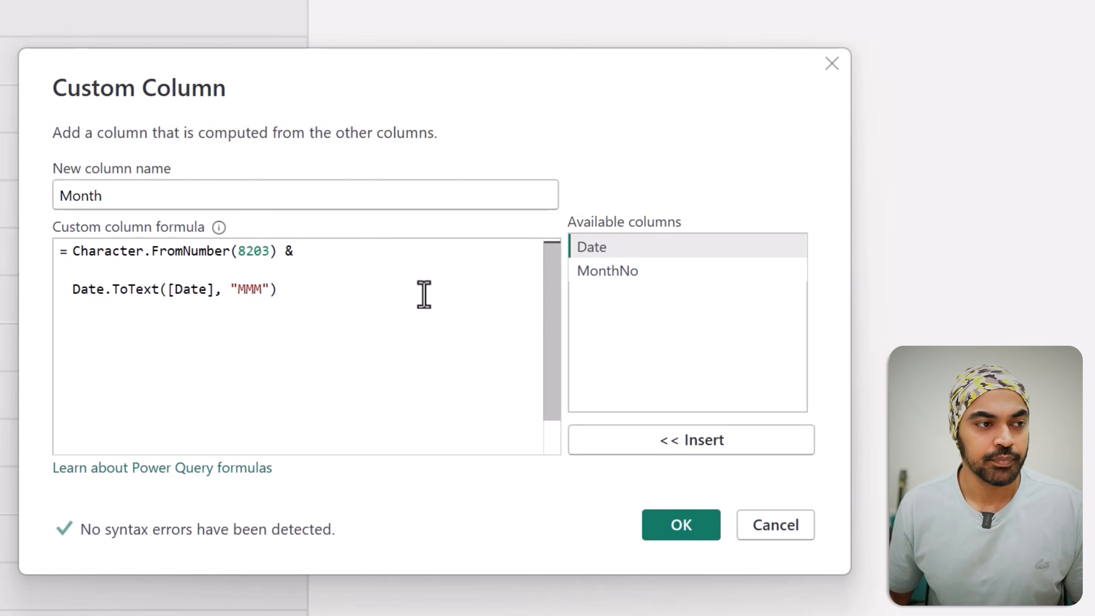
- Wrap Character.FromNumber(8203) in an indented Text.Repeat( call and replace the trailing & with a comma
click(74, 251)
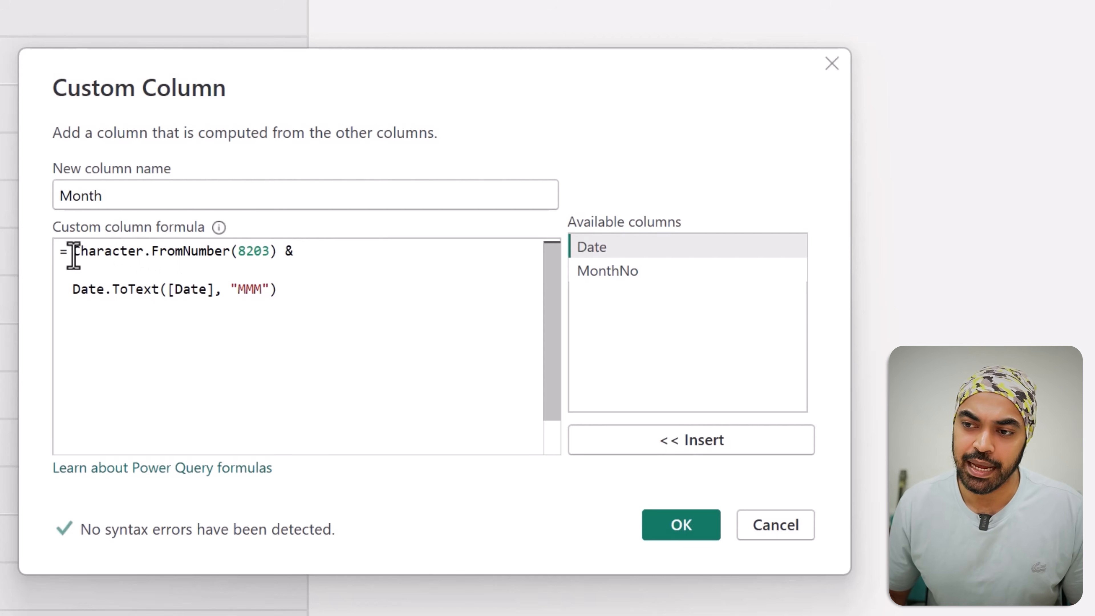
text(Text.Repeat()
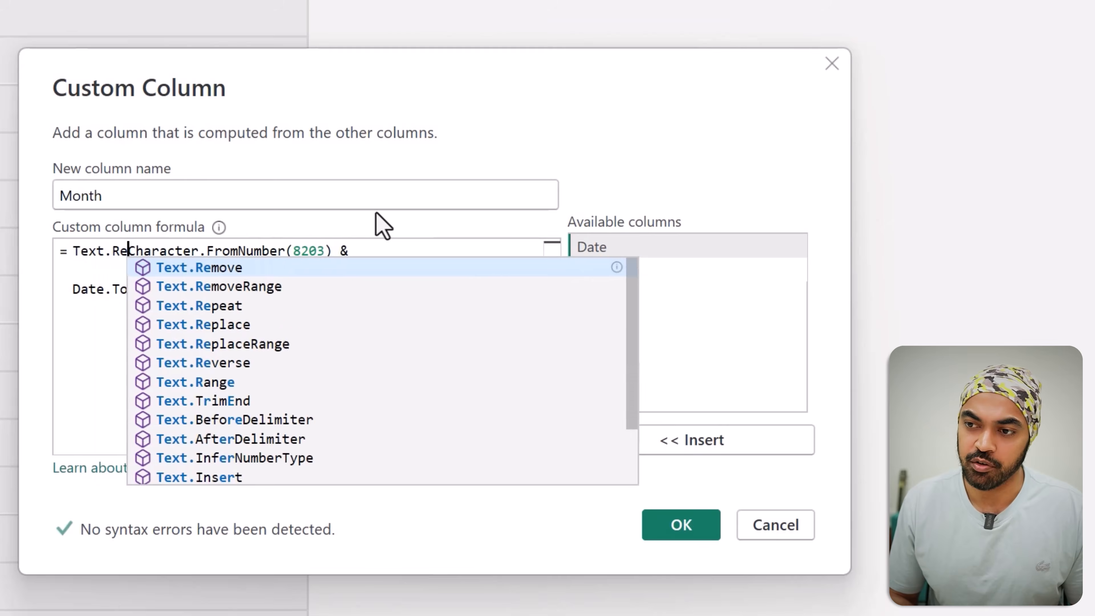
key(Return)
key(Tab)
click(357, 276)
key(BackSpace)
text(,)
key(Return)
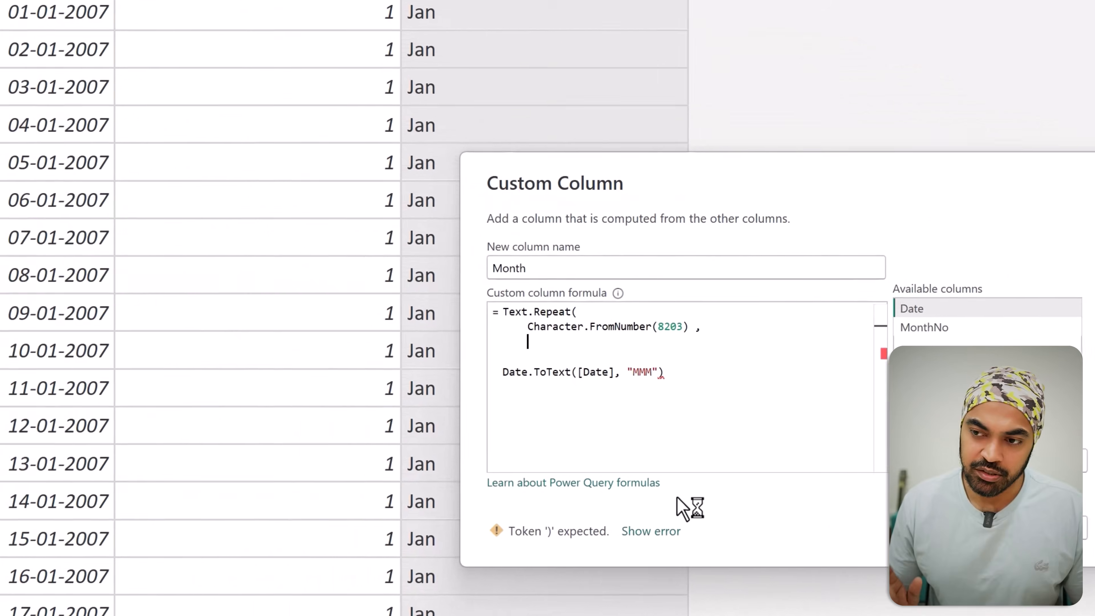
- Set the repeat count to 12- Date.Month([Date]), close Text.Repeat and join it to the Date.ToText expression with &
text(12-)
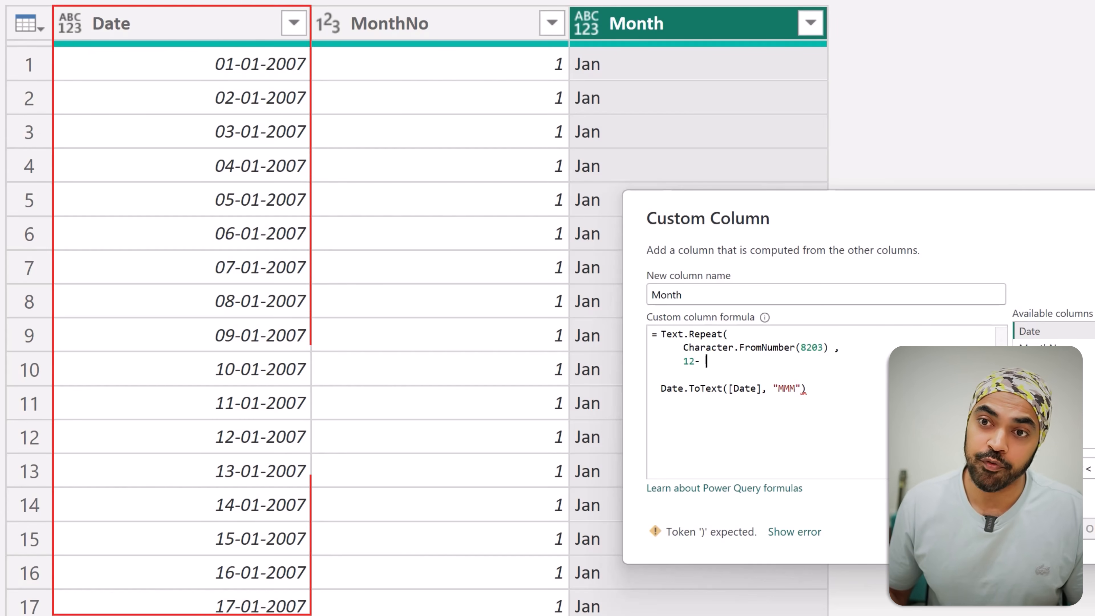
text( Date.Month([d)
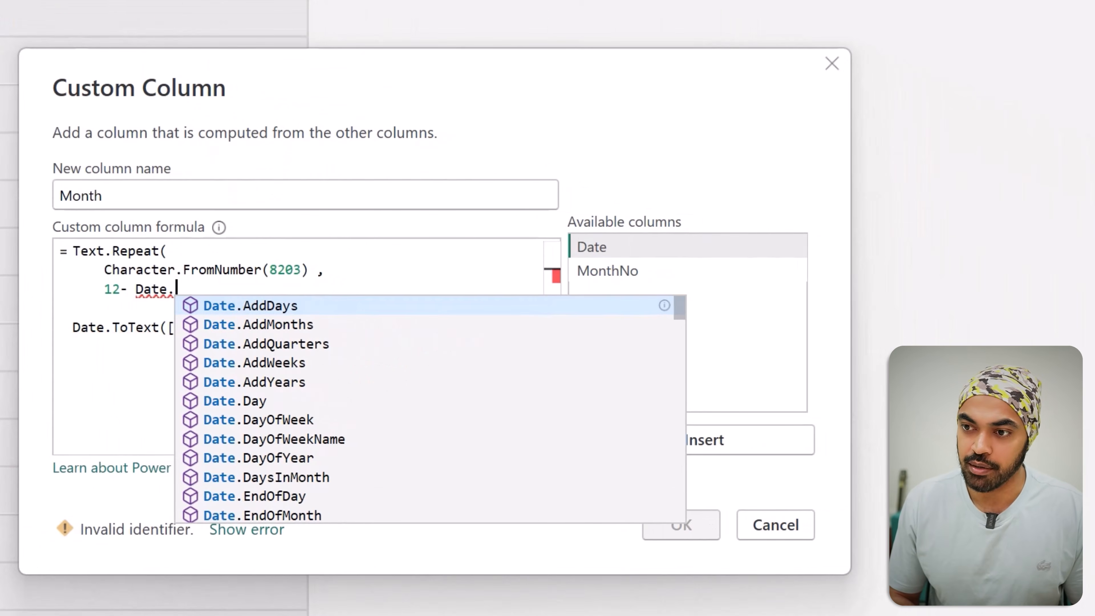
key(Tab)
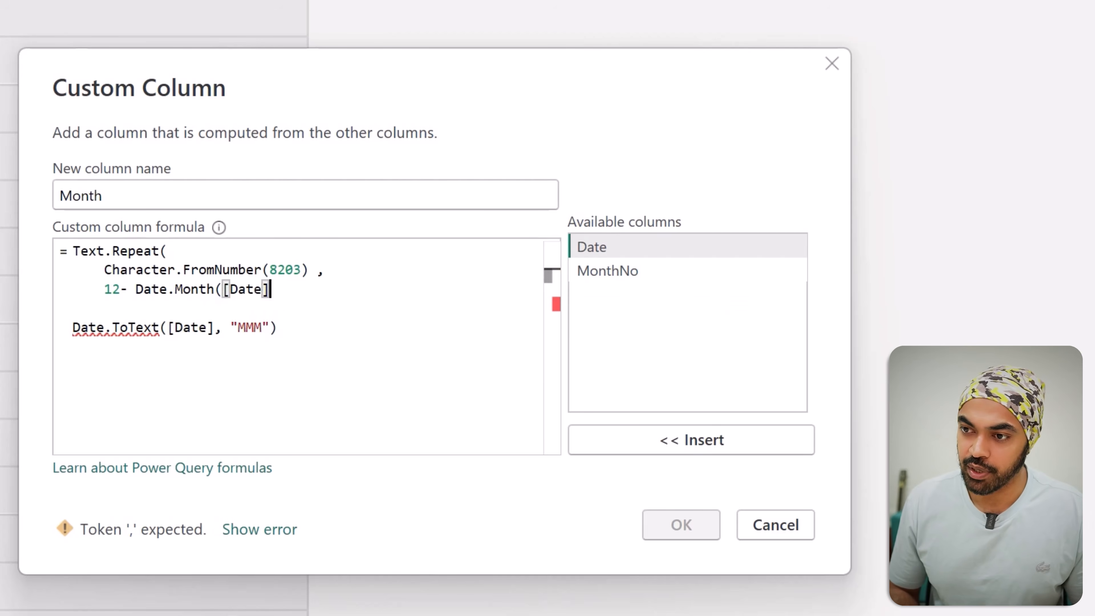
text())
key(Return)
text() *)
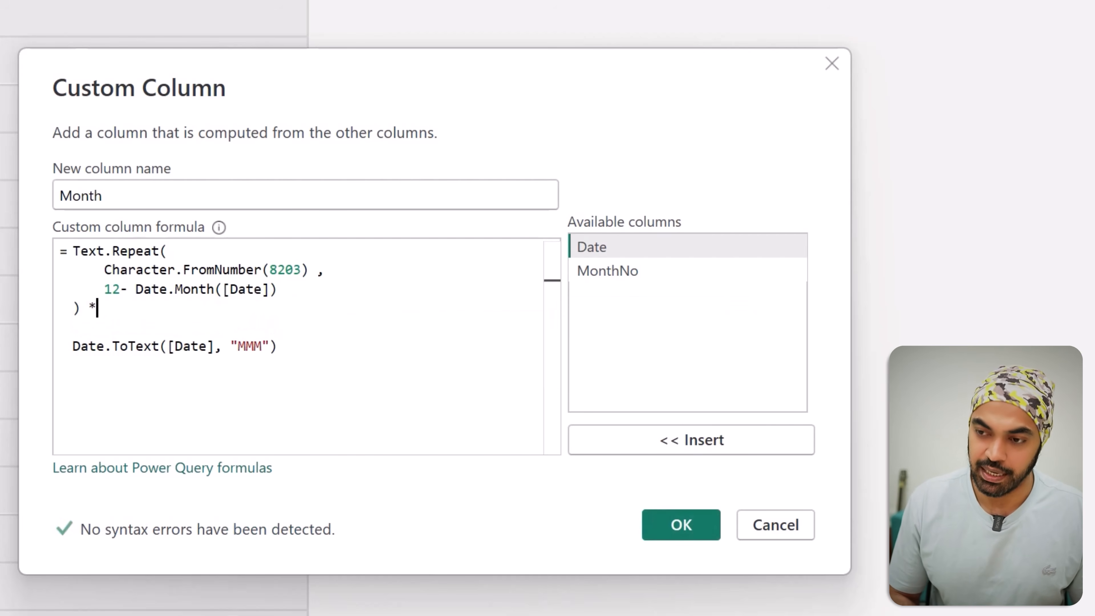
key(BackSpace)
text(&)
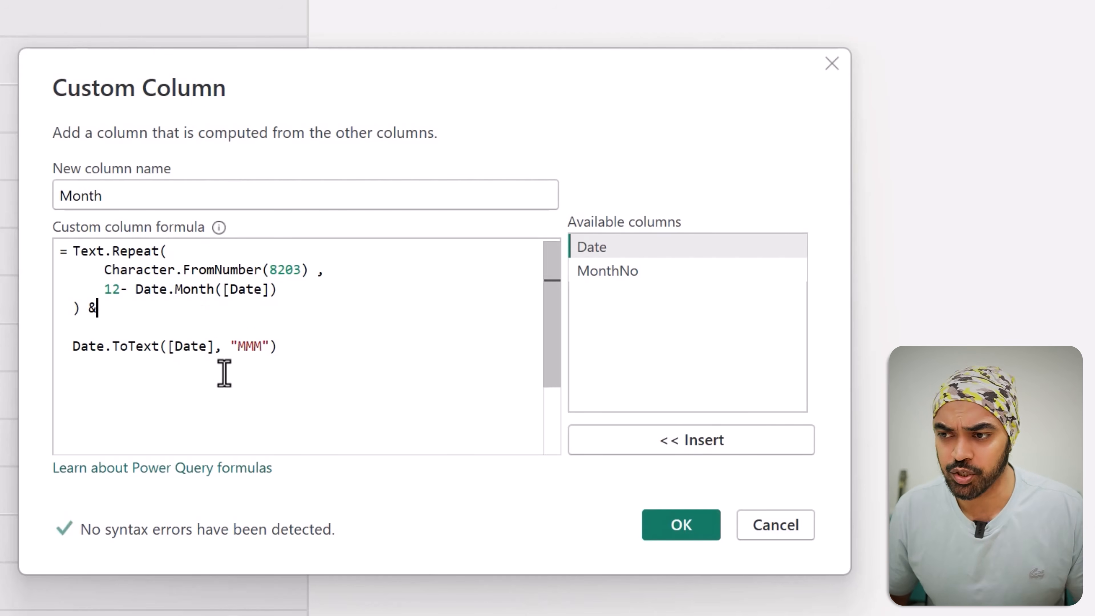
drag(136, 304, 224, 303)
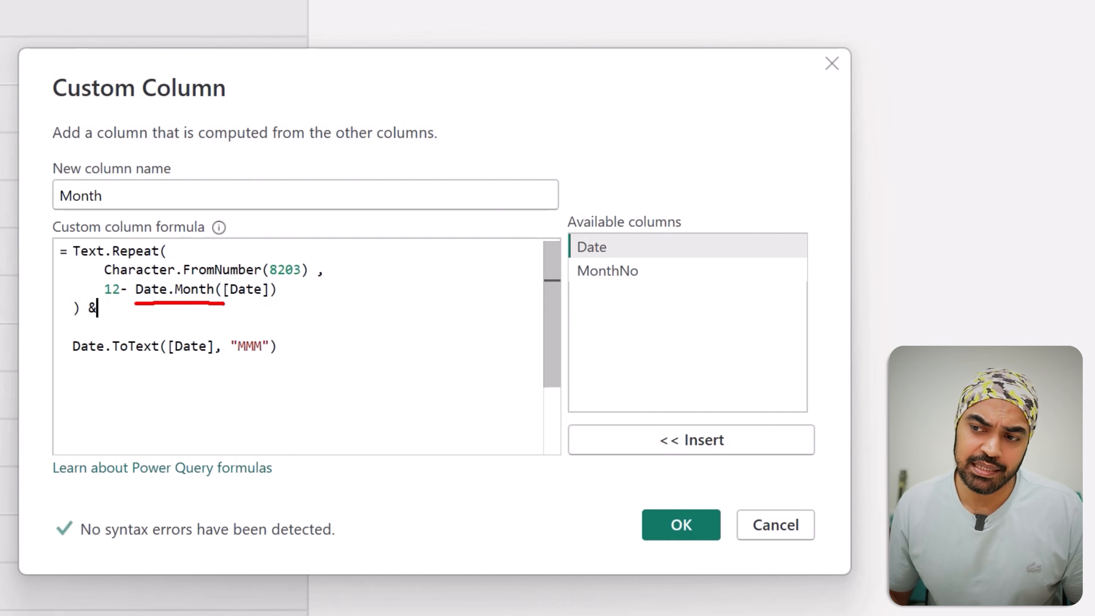
drag(334, 310, 351, 311)
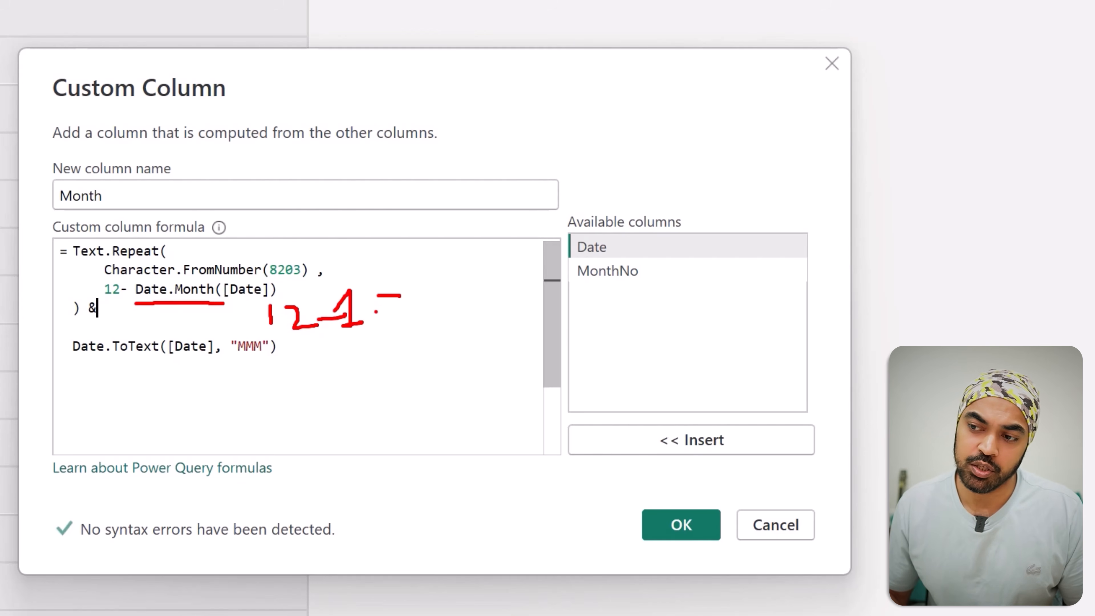
drag(242, 258, 273, 247)
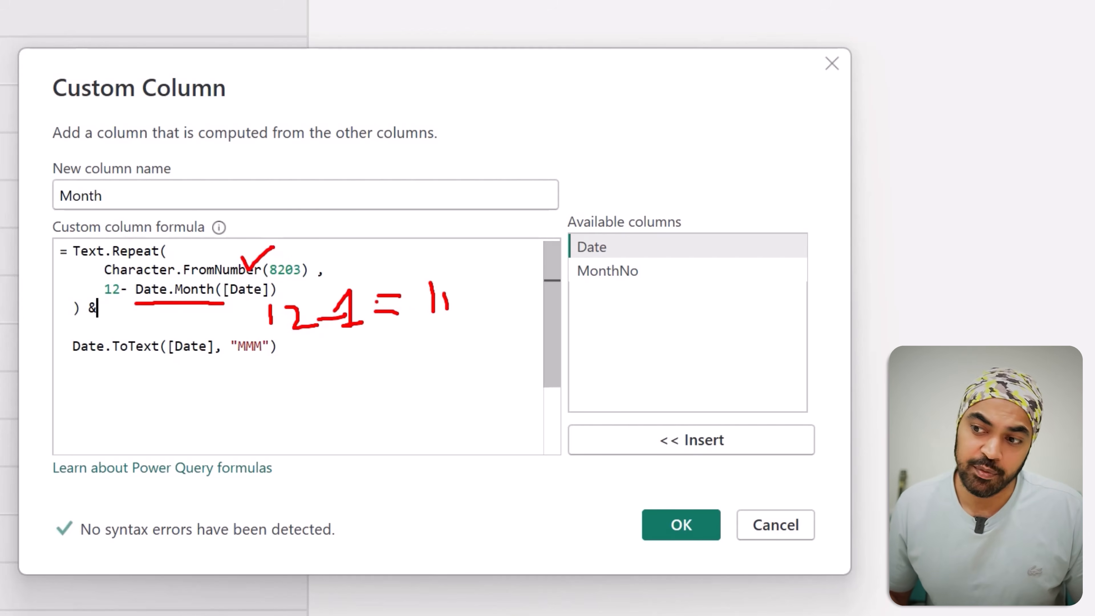
drag(290, 367, 293, 414)
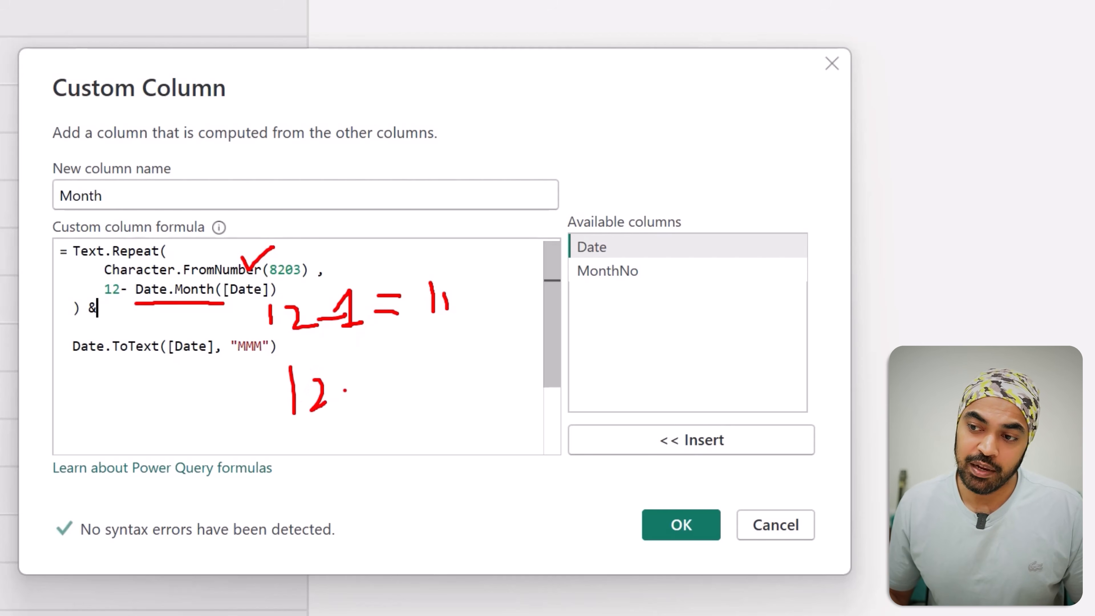
drag(448, 345, 450, 367)
drag(259, 254, 289, 235)
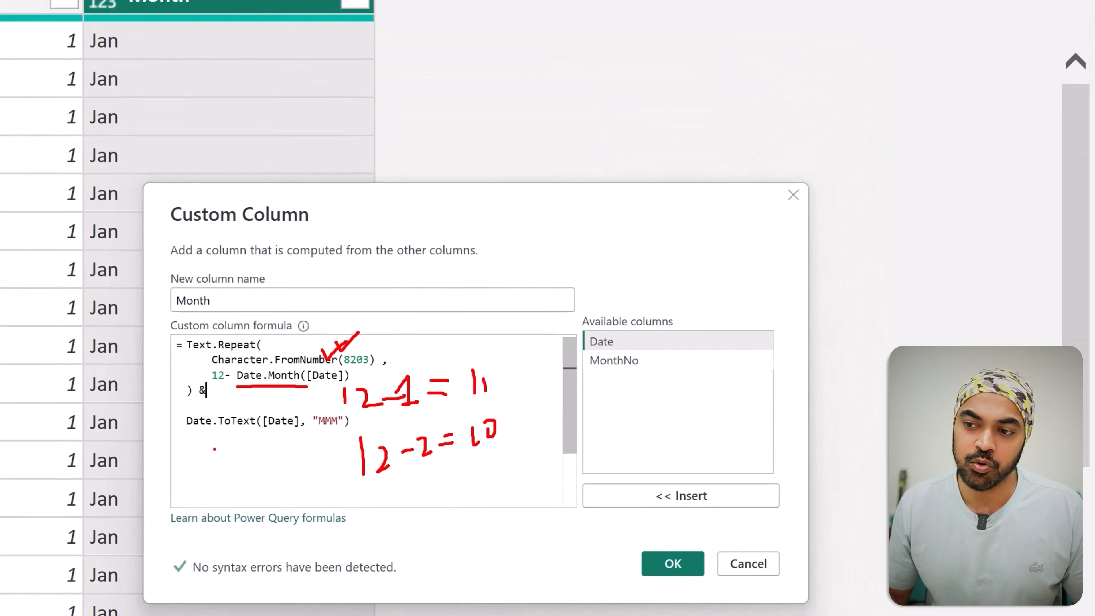
drag(72, 365, 246, 363)
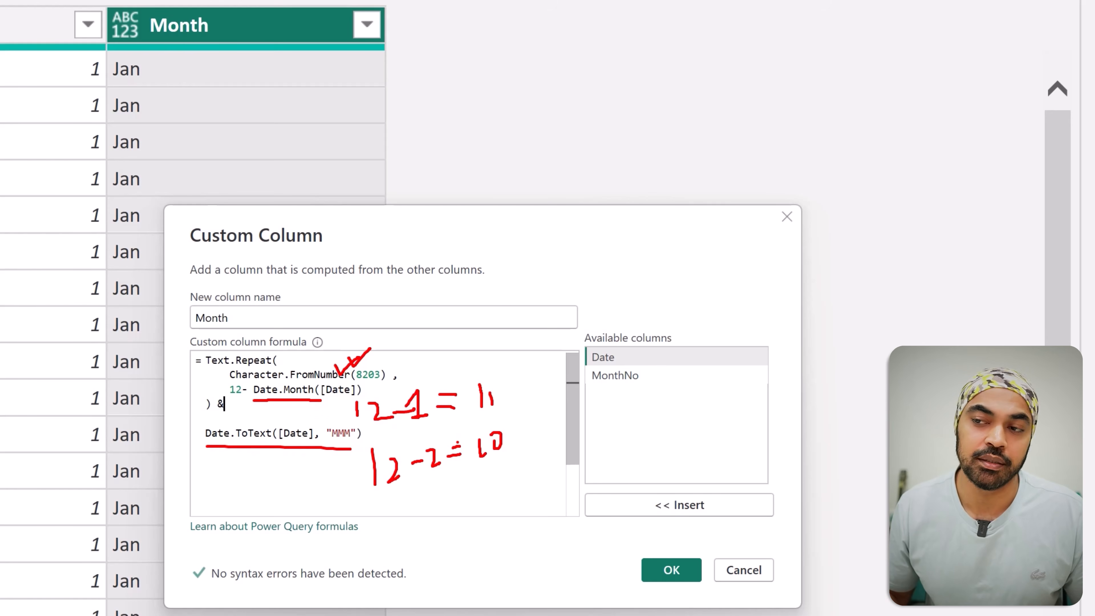
drag(161, 65, 161, 151)
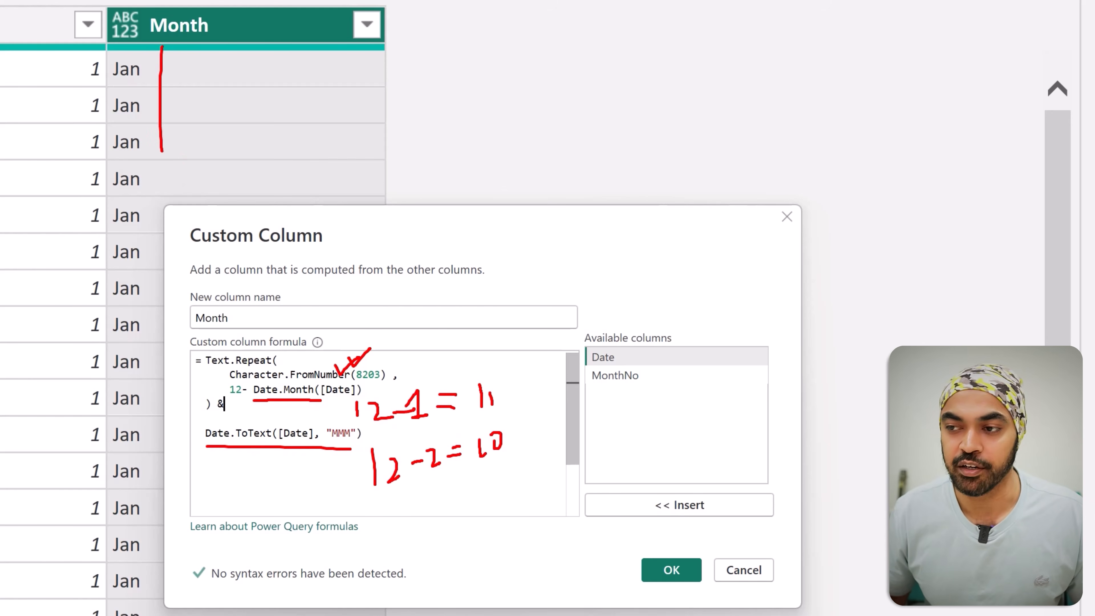
key(Escape)
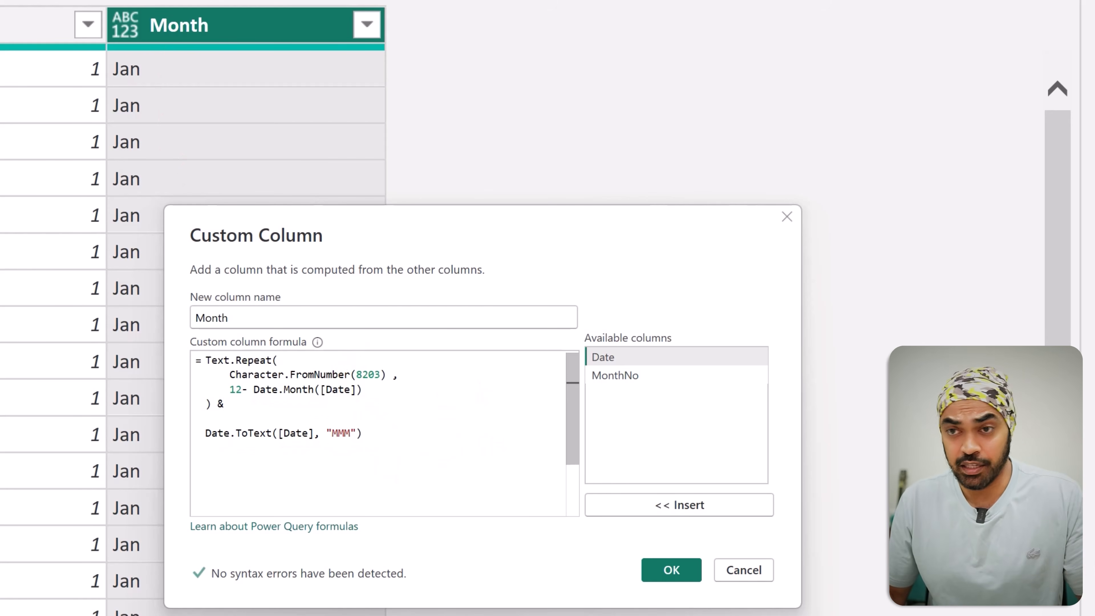
- Apply the custom column formula and check the Month column values across the calendar rows
click(690, 578)
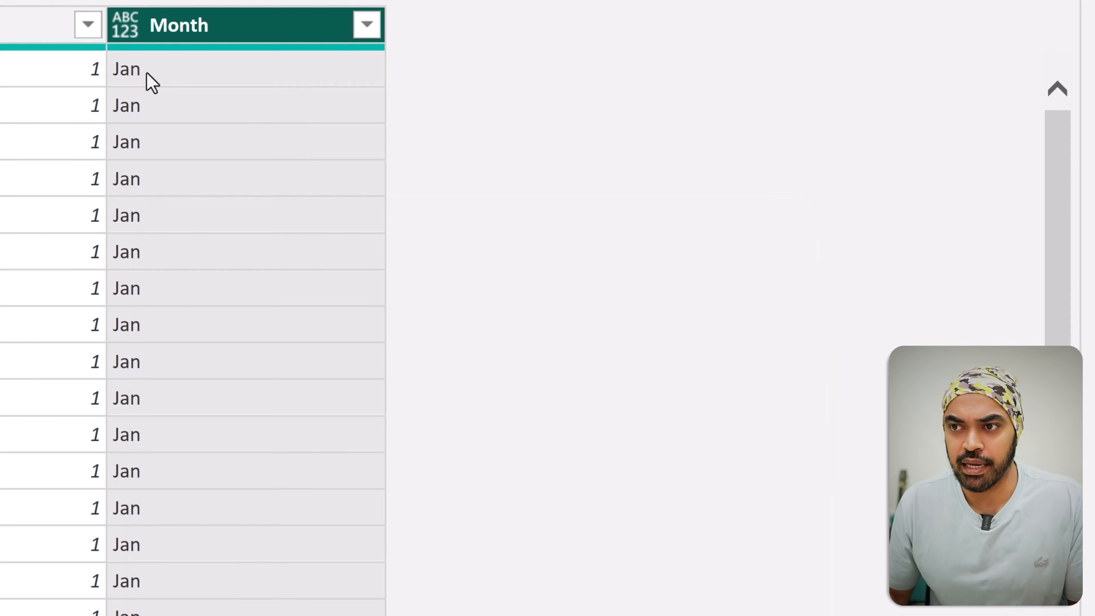
scroll(193, 338, down, 15)
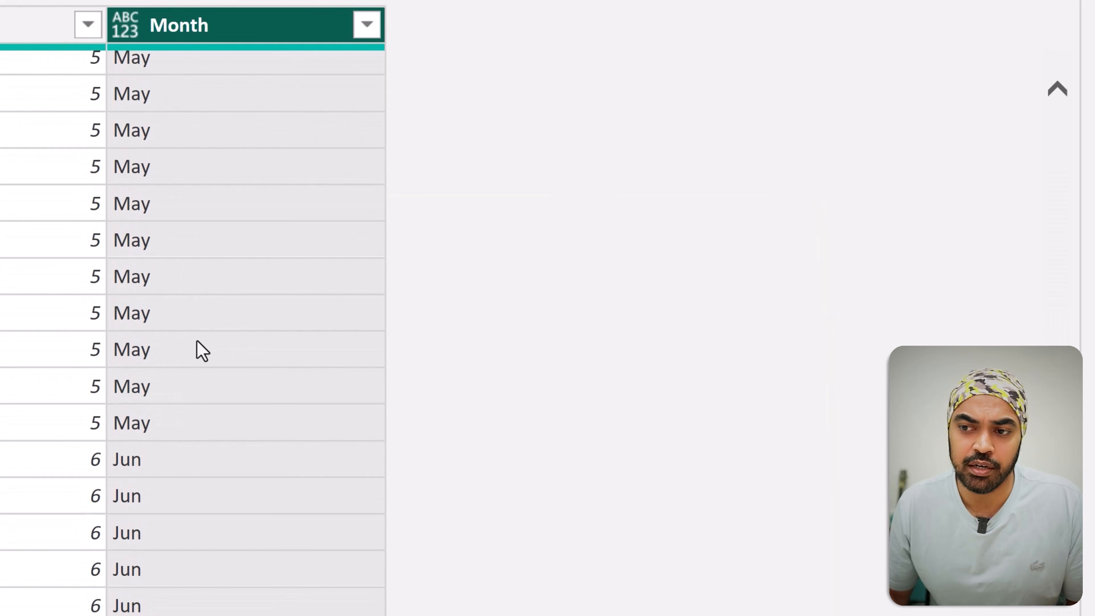
scroll(206, 349, down, 20)
scroll(206, 331, up, 20)
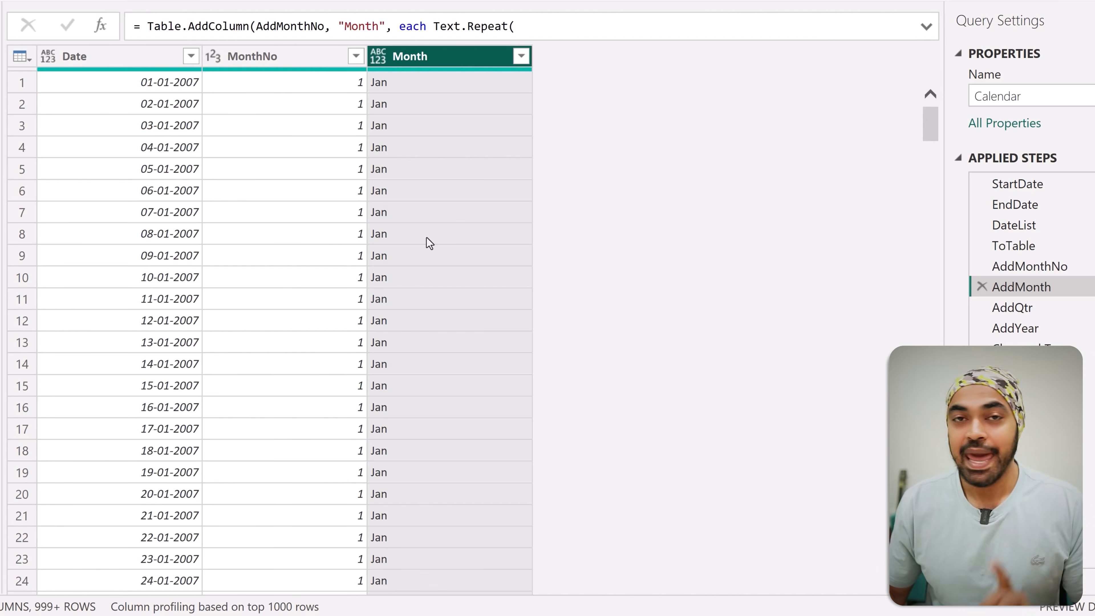
- Delete the AddMonthNo step from the Calendar query
click(1077, 267)
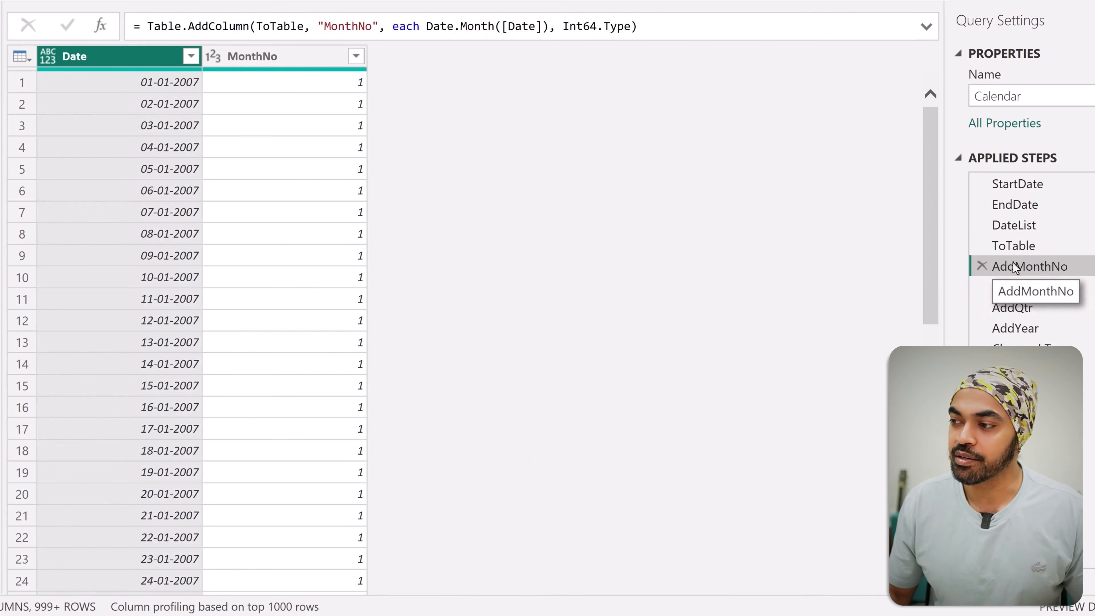
click(982, 266)
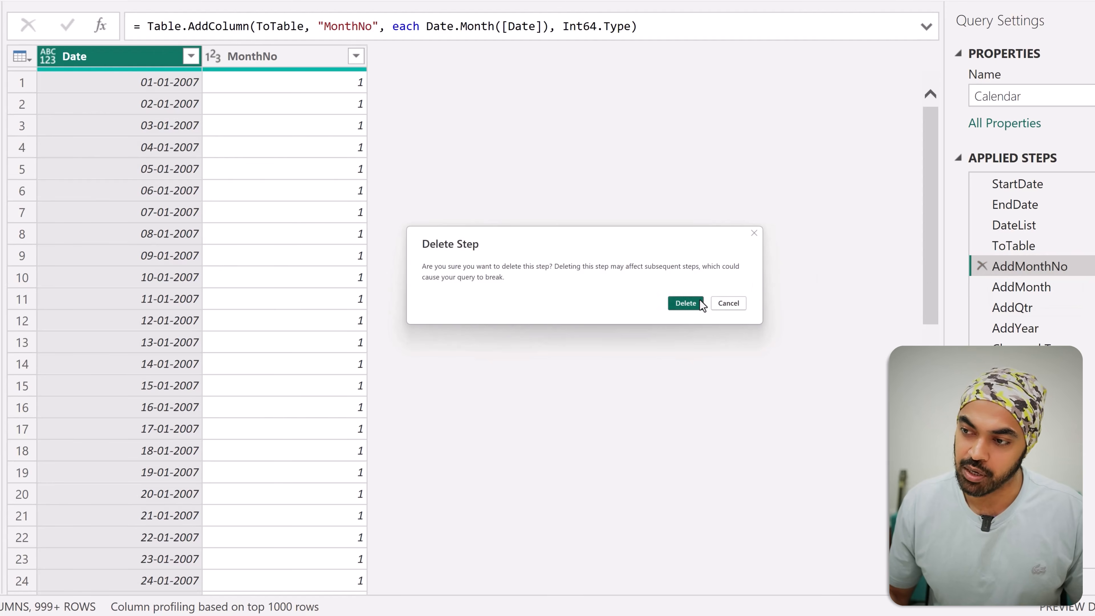
click(690, 303)
- Remove the {"MonthNo", Int64.Type} entry from the Changed Type step's formula and apply it
click(1034, 331)
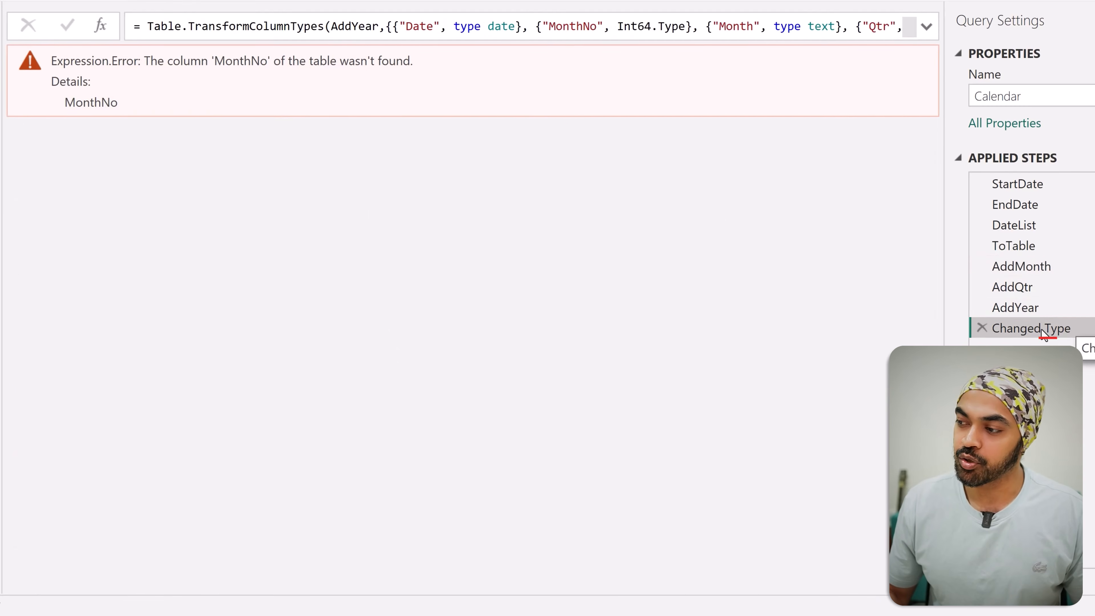
drag(642, 80, 823, 79)
key(BackSpace)
key(BackSpace)
key(BackSpace)
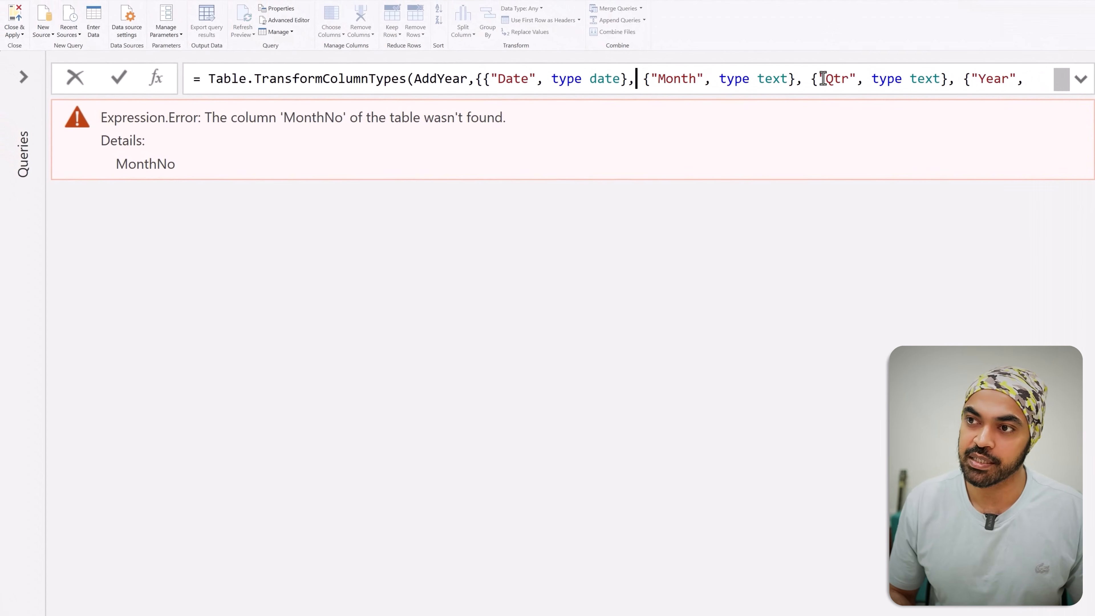
key(Return)
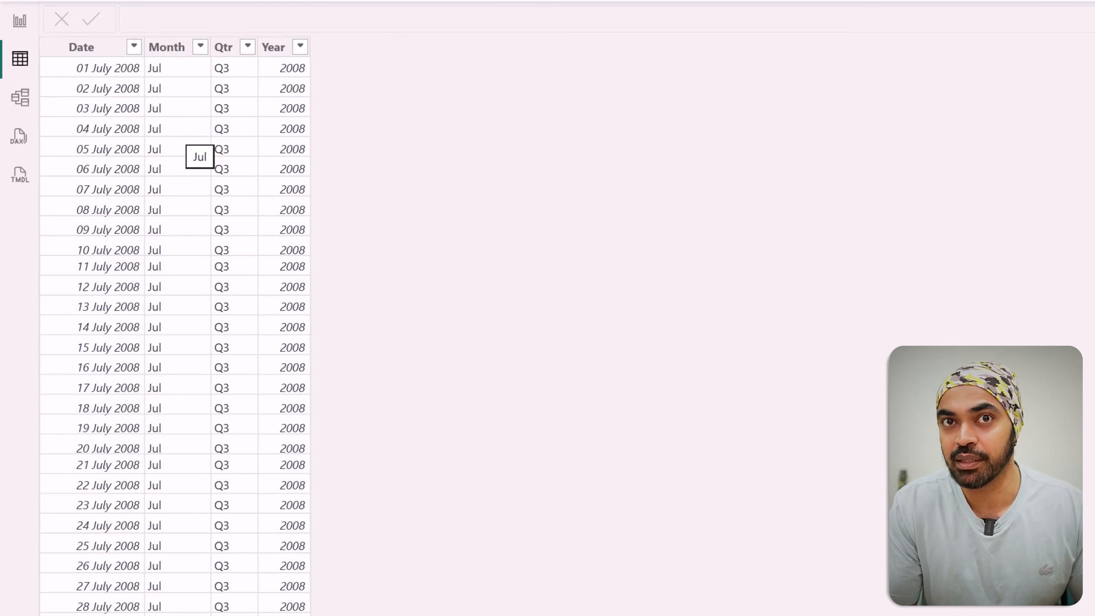
- Inspect the Month column in the Calendar table and return to the report view
click(160, 51)
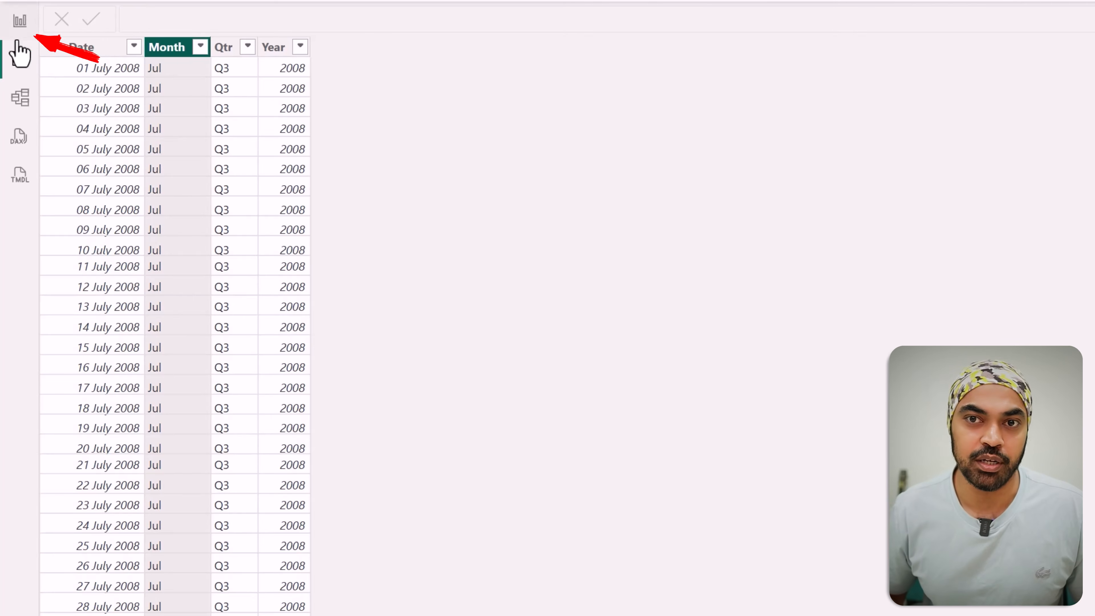
click(20, 20)
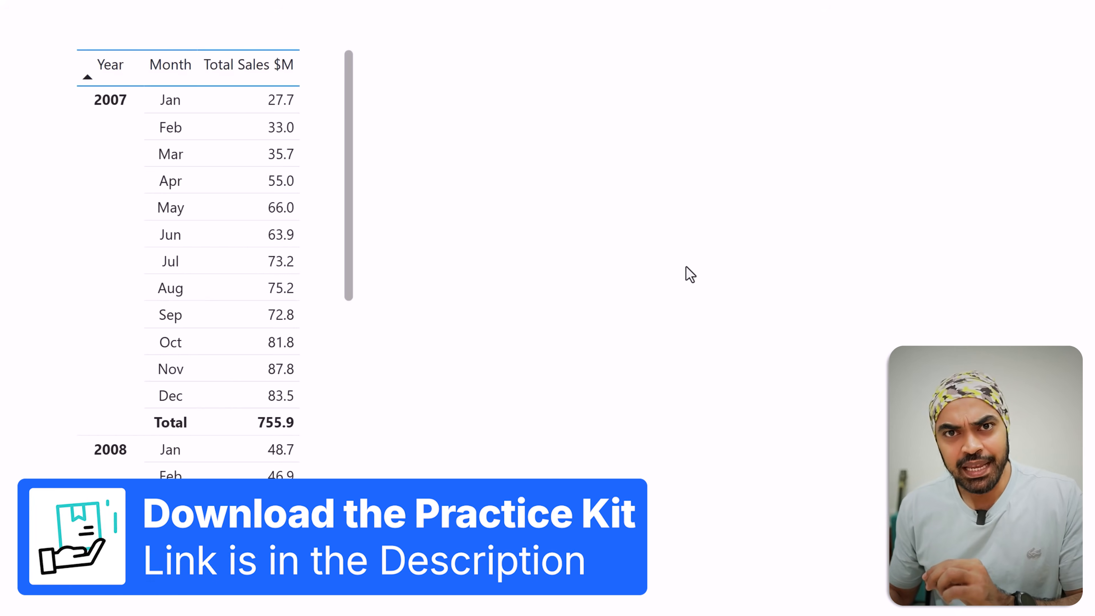
key(ctrl+2)
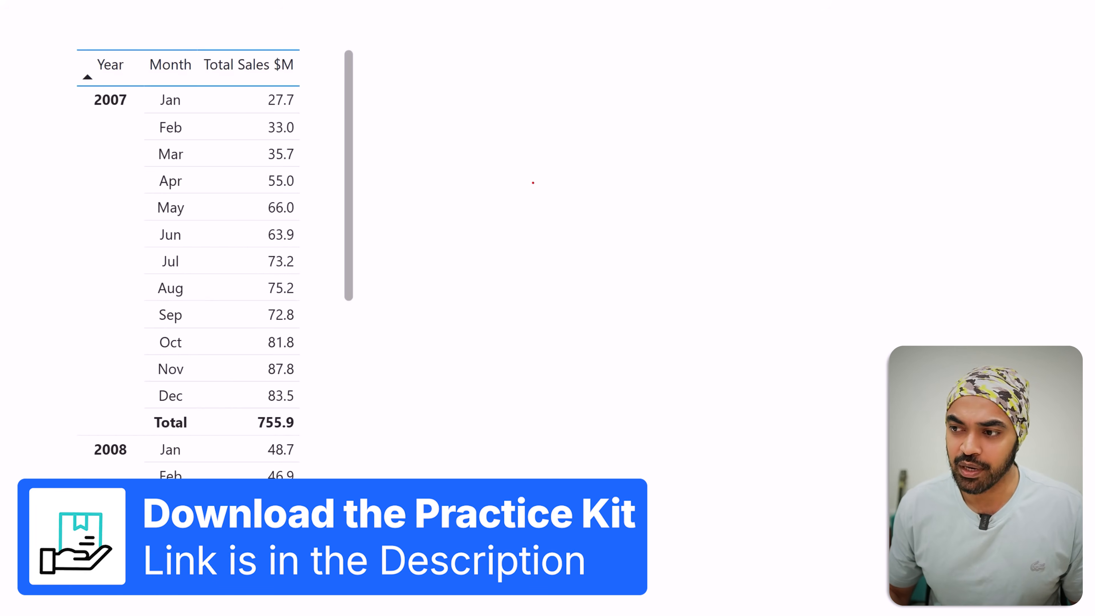
text(tcal)
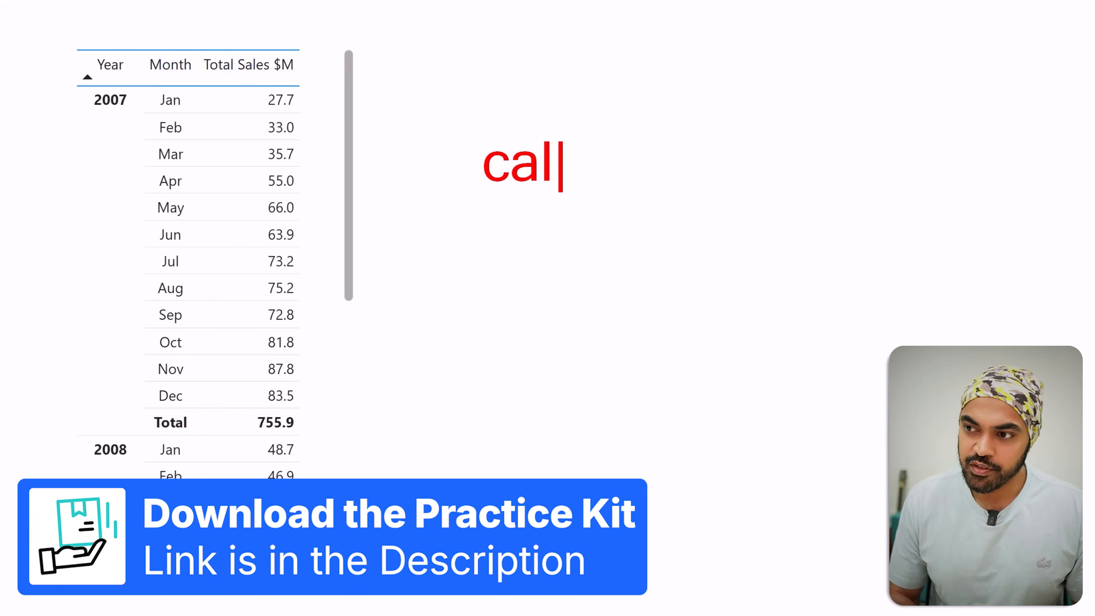
text(culate()
key(Return)
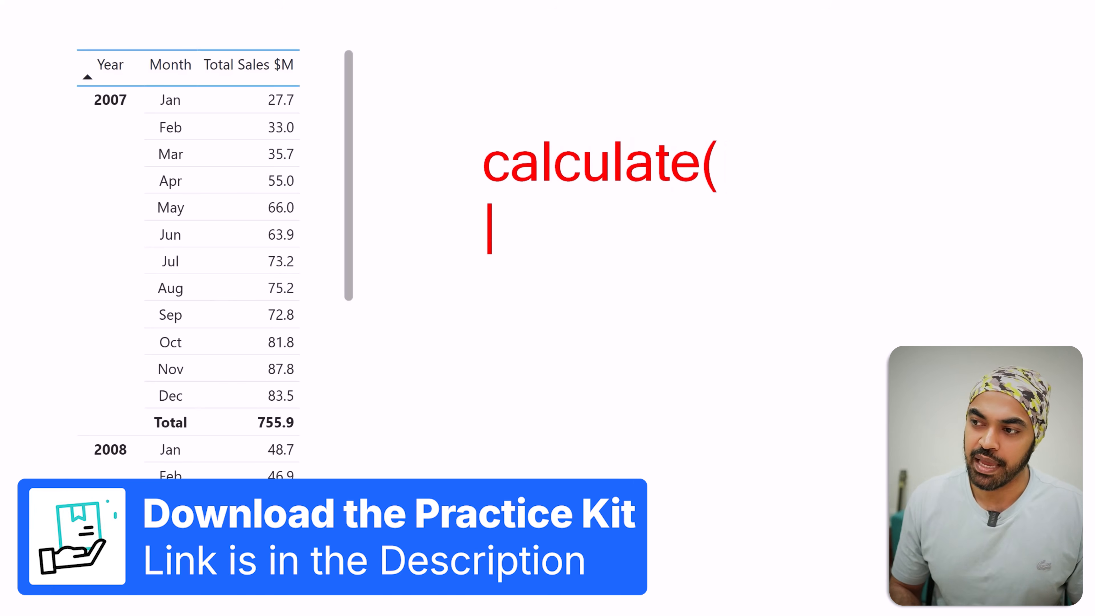
text([ts],)
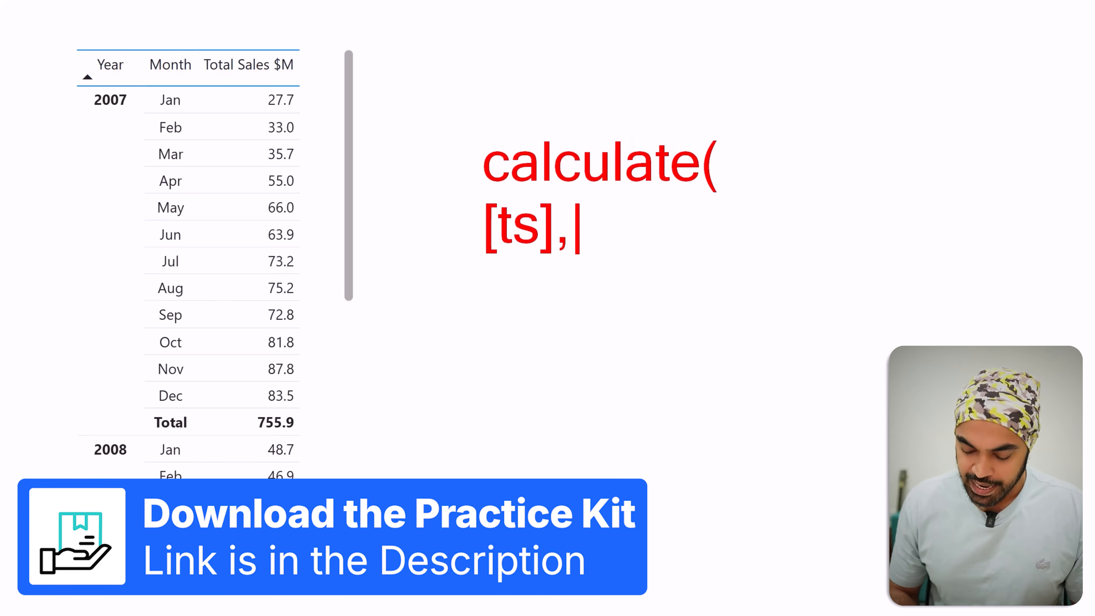
key(Return)
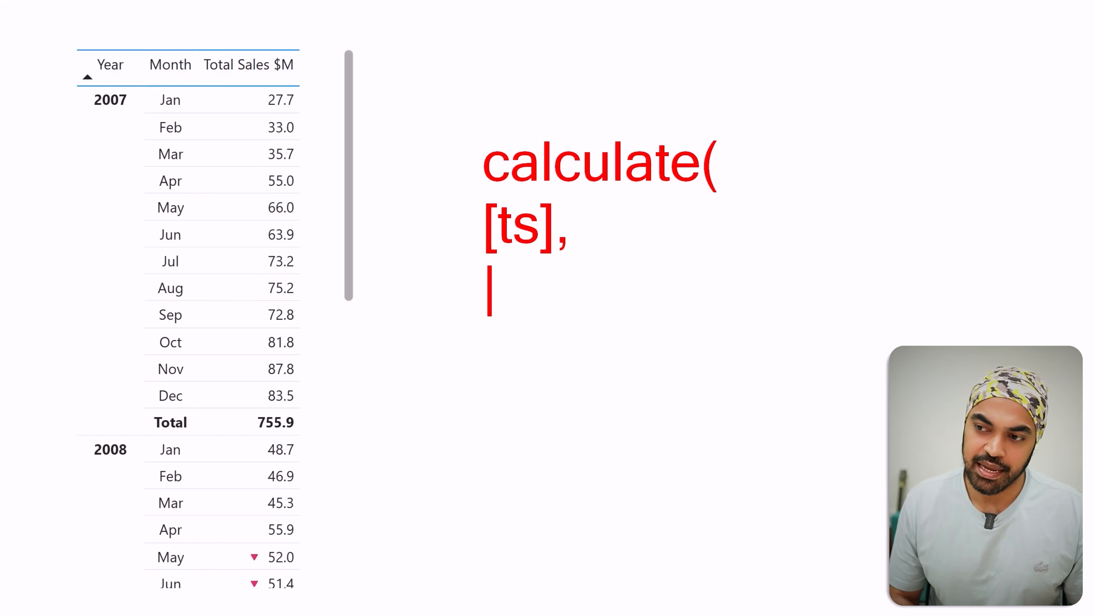
text(cale)
key(BackSpace)
text([month] )
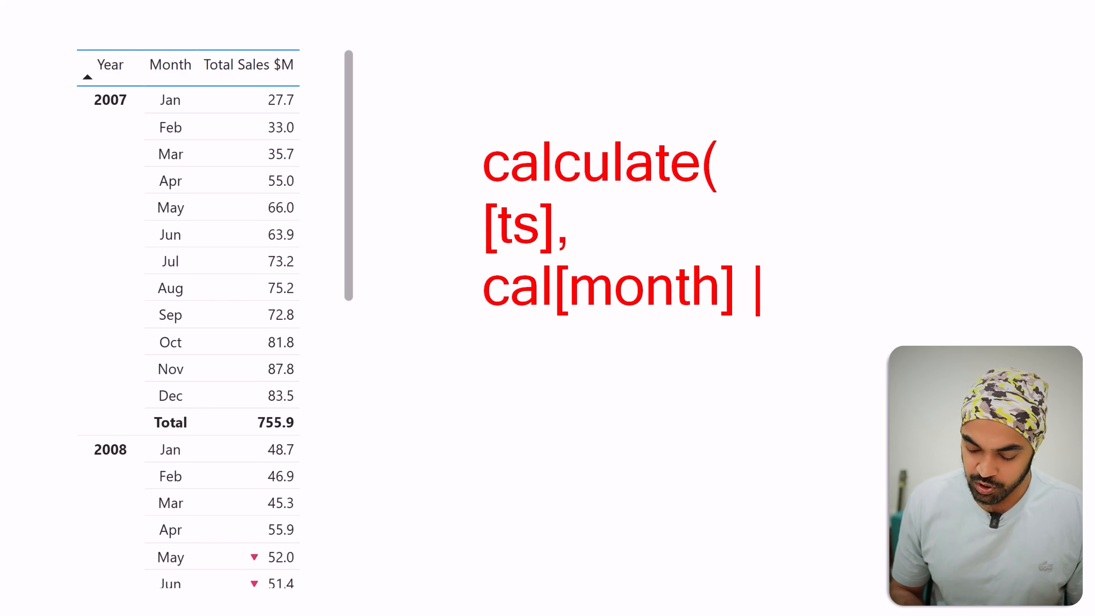
text("jan")
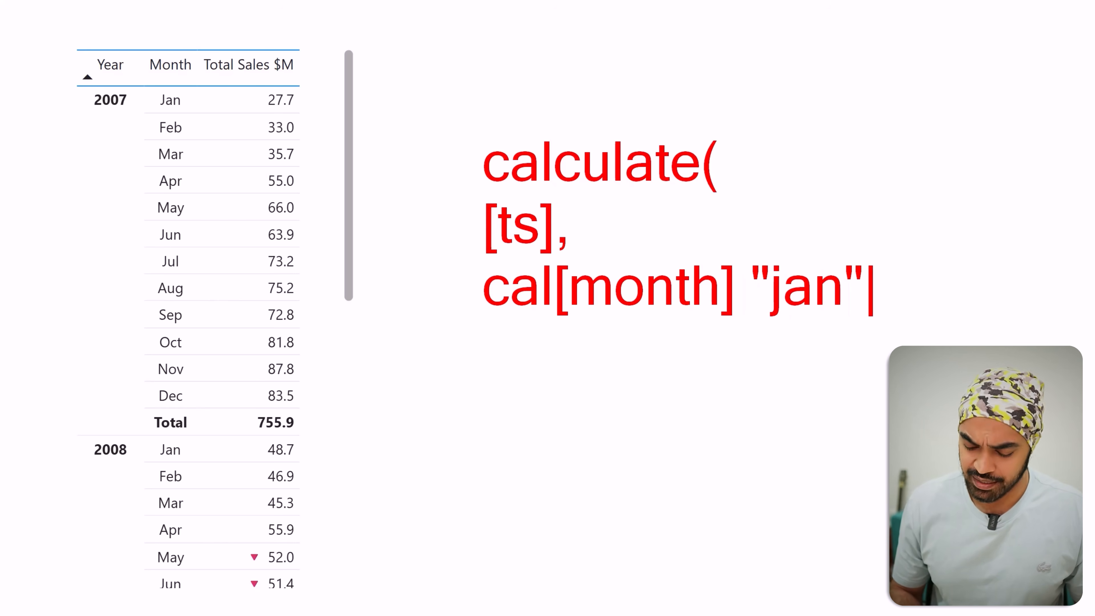
key(Return)
text())
drag(561, 325, 773, 327)
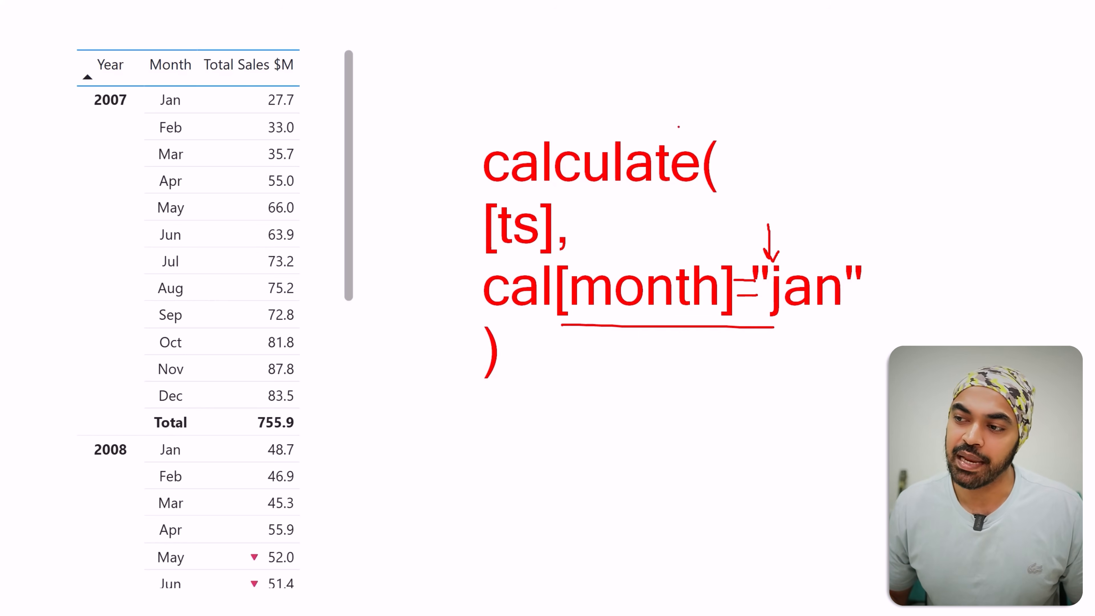
drag(637, 12, 622, 113)
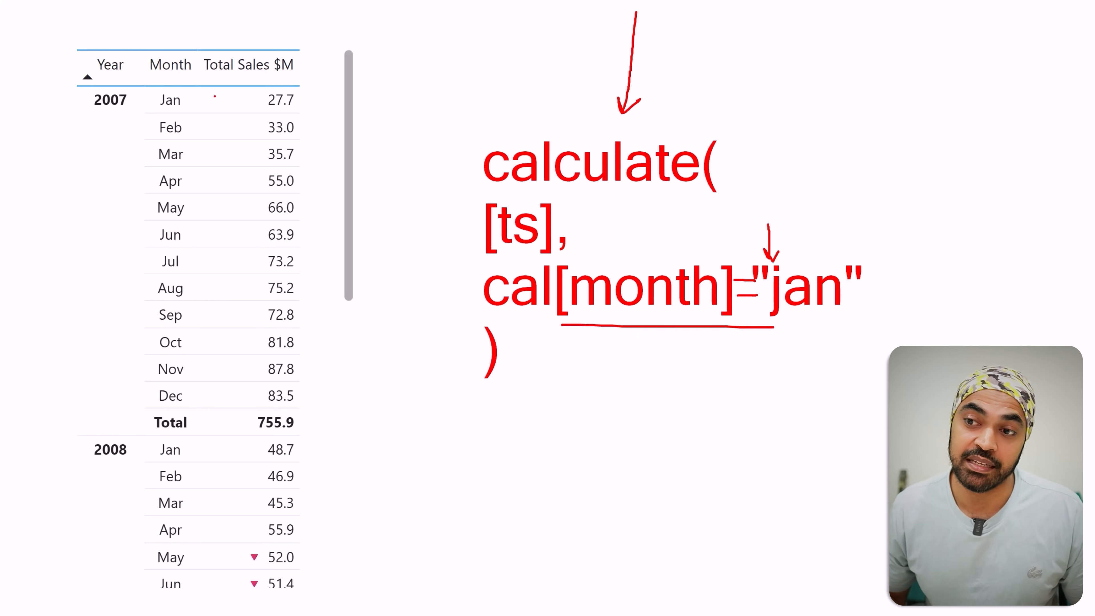
drag(195, 122, 193, 311)
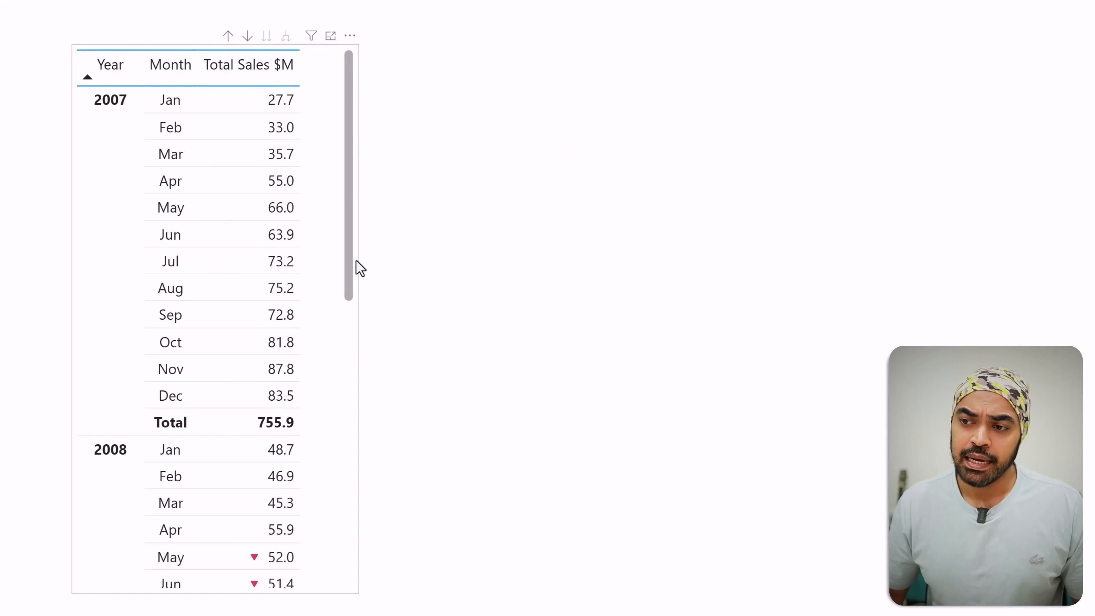
- Widen the matrix of monthly sales by year to make room for another column
click(358, 268)
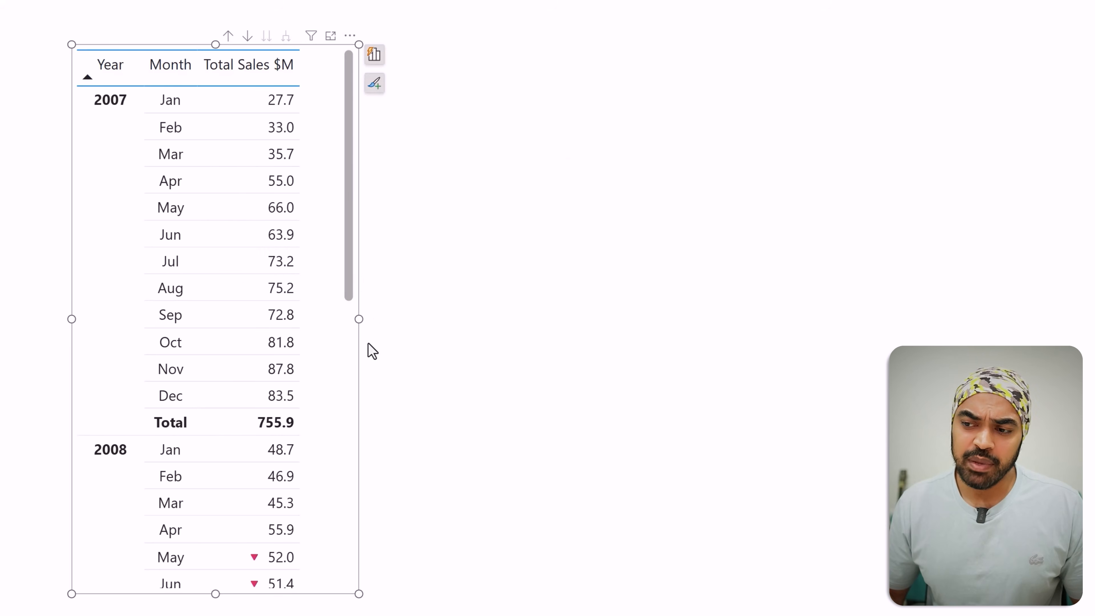
drag(359, 319, 479, 319)
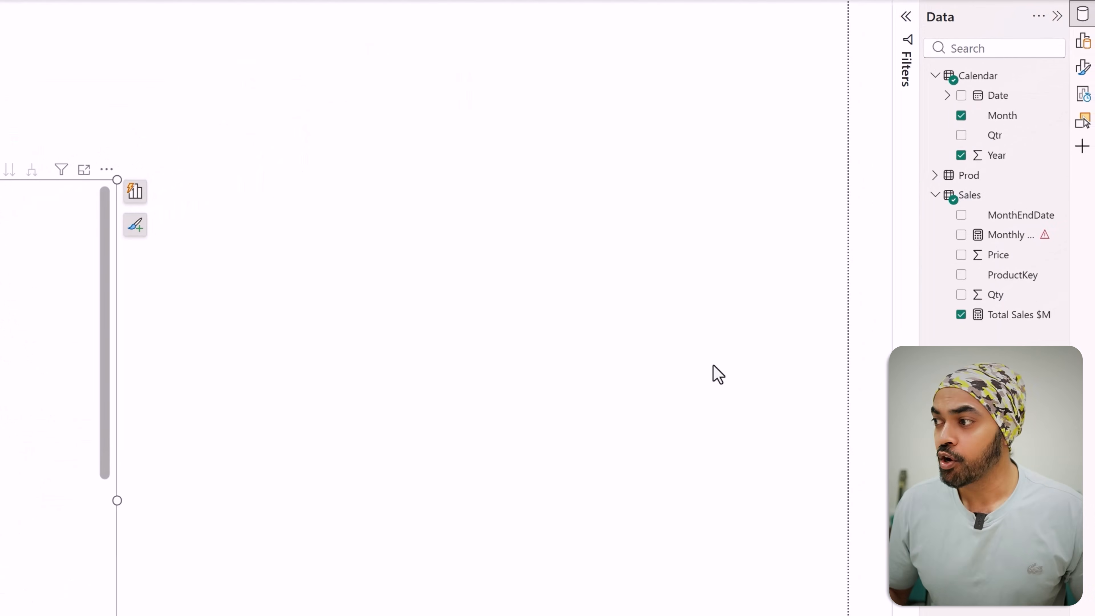
- Remove 'Calendar'[MonthNo] from REMOVEFILTERS in the Monthly Mix % measure and add the measure to the matrix
click(996, 235)
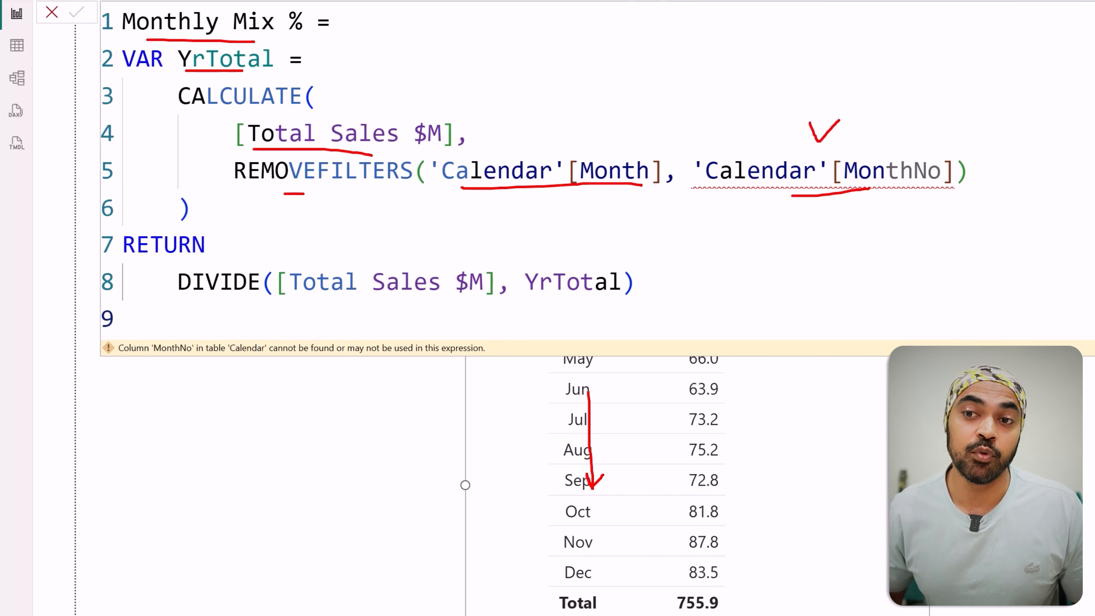
mouse_move(689, 185)
mouse_down()
mouse_move(900, 194)
mouse_move(866, 195)
mouse_up()
key(Escape)
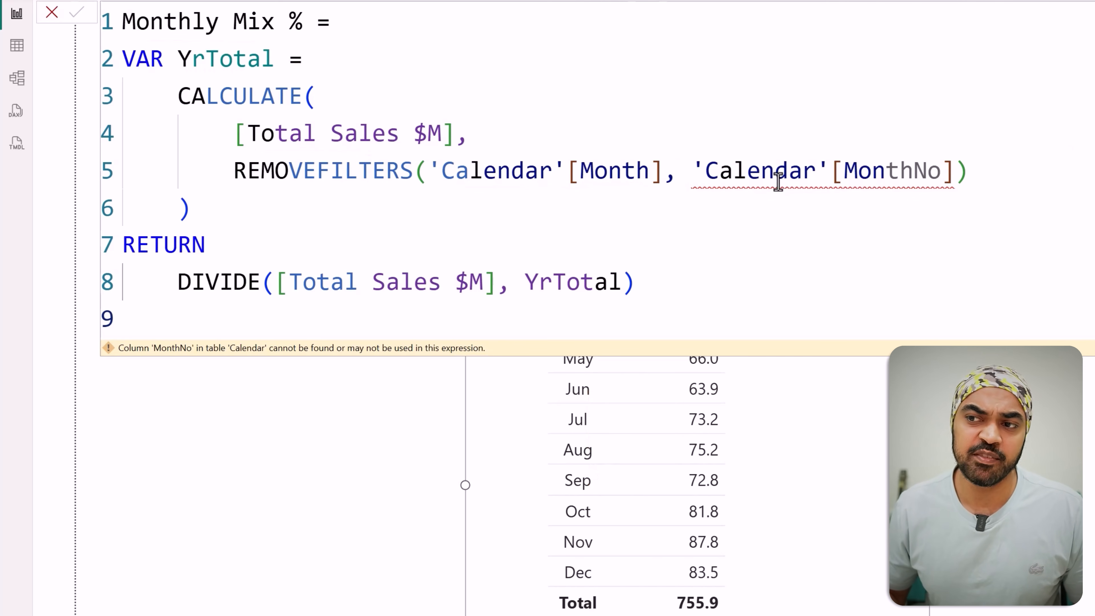
drag(664, 170, 956, 169)
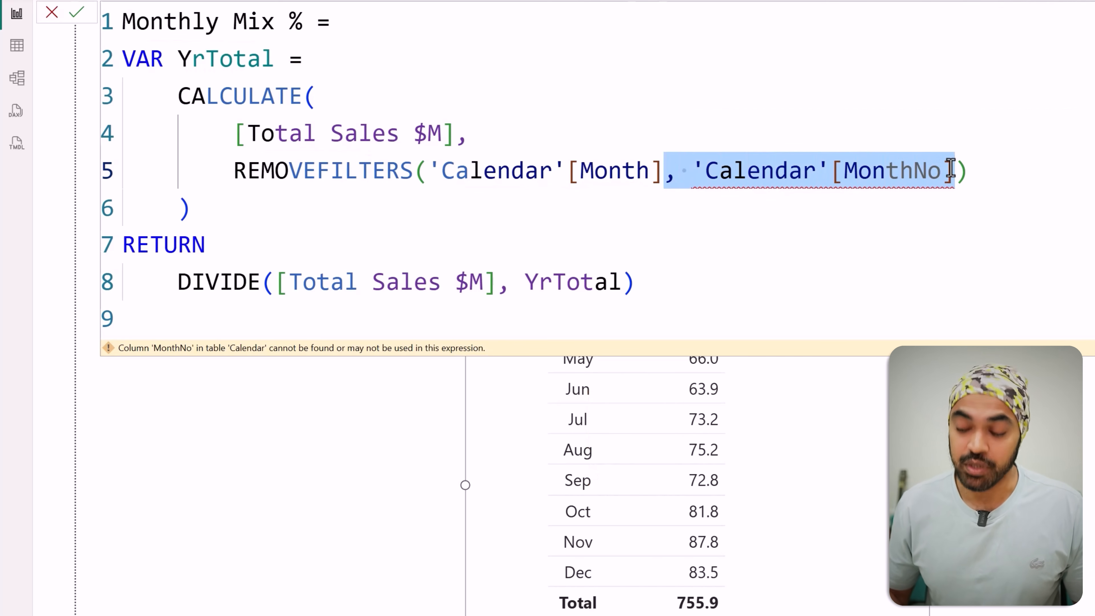
key(BackSpace)
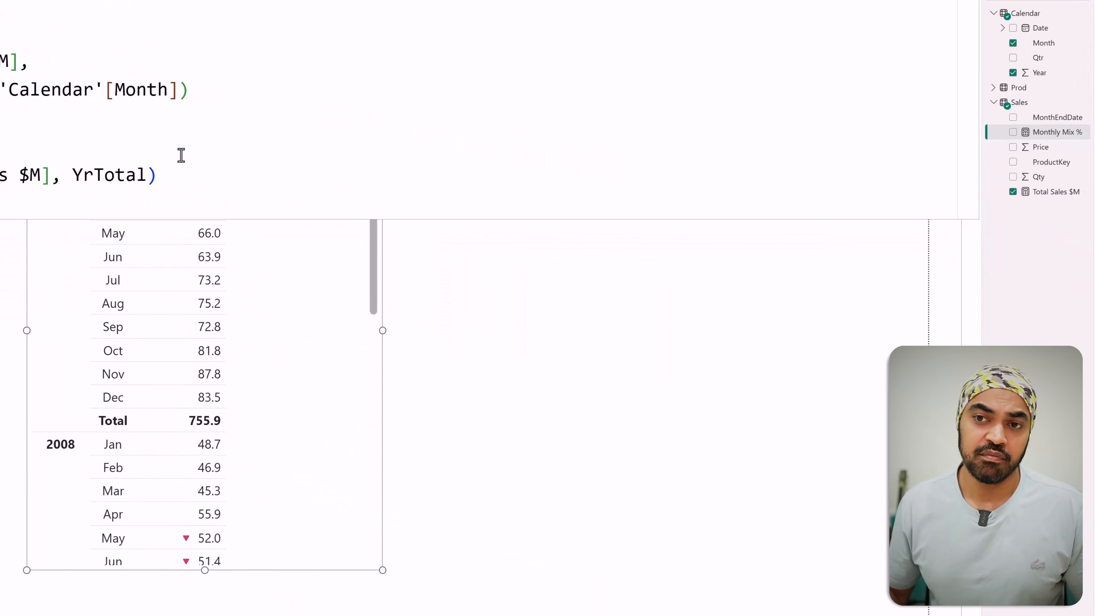
drag(1060, 133, 241, 280)
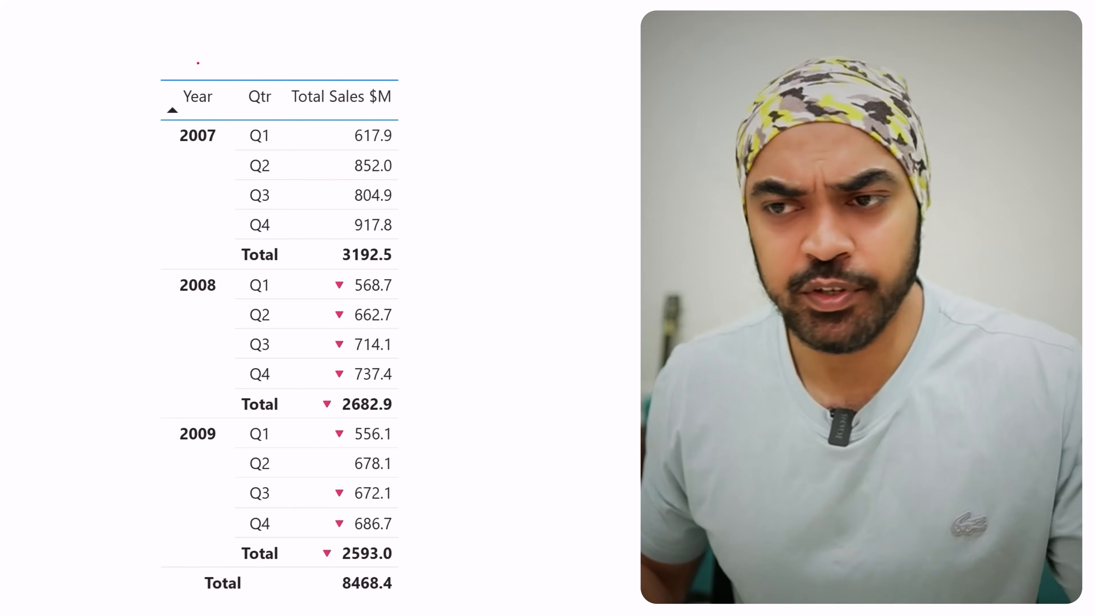
mouse_move(209, 29)
mouse_down()
mouse_move(194, 64)
mouse_move(224, 57)
mouse_up()
drag(263, 27, 259, 67)
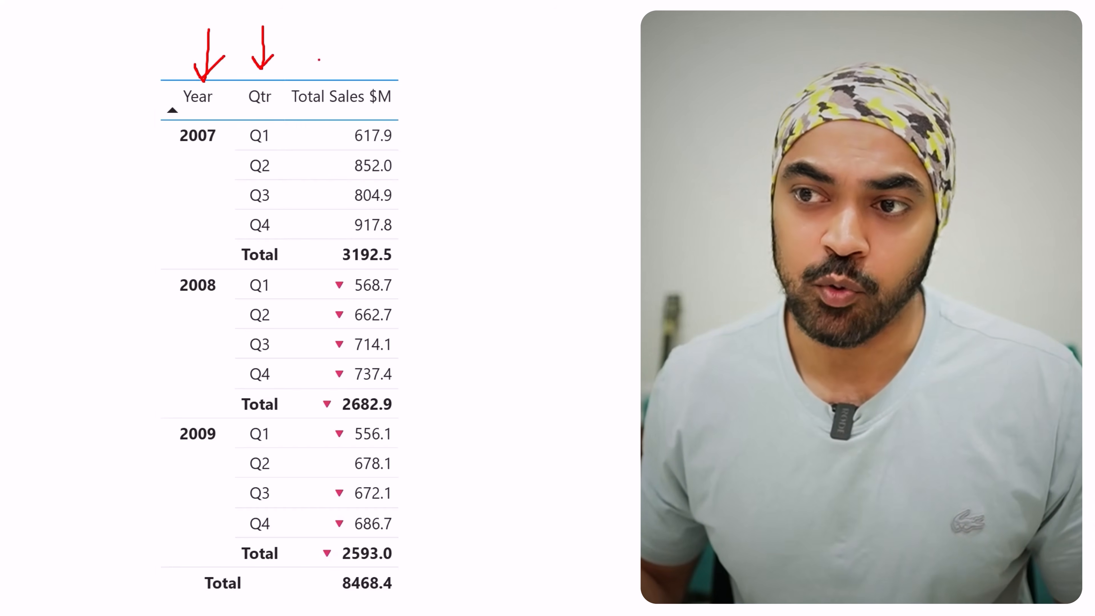
drag(349, 20, 346, 73)
key(Escape)
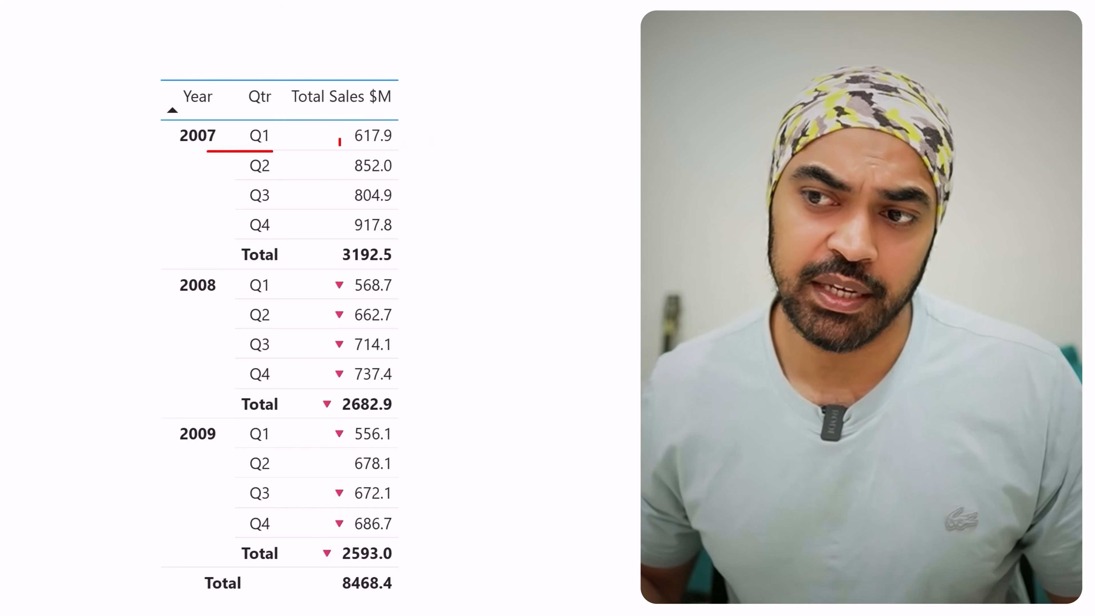
mouse_move(414, 139)
mouse_down()
mouse_move(415, 149)
mouse_move(497, 156)
mouse_move(496, 146)
mouse_up()
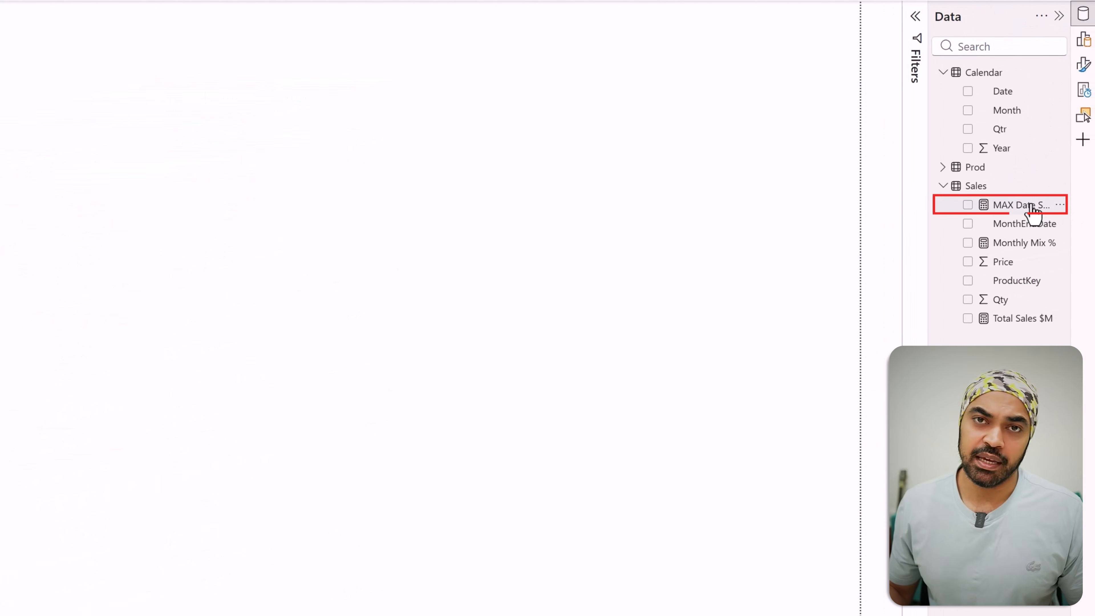
- Start the MAX Date Sales measure's formula with MAXX( over the 'Calendar' table, each on its own line
click(1064, 198)
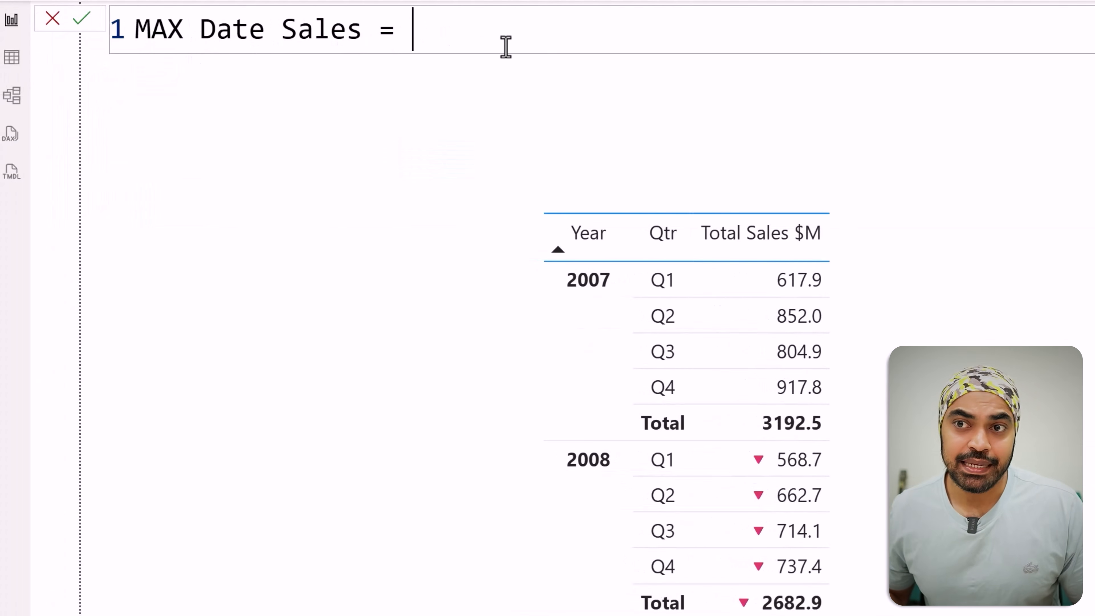
key(shift+Return)
text(maxx)
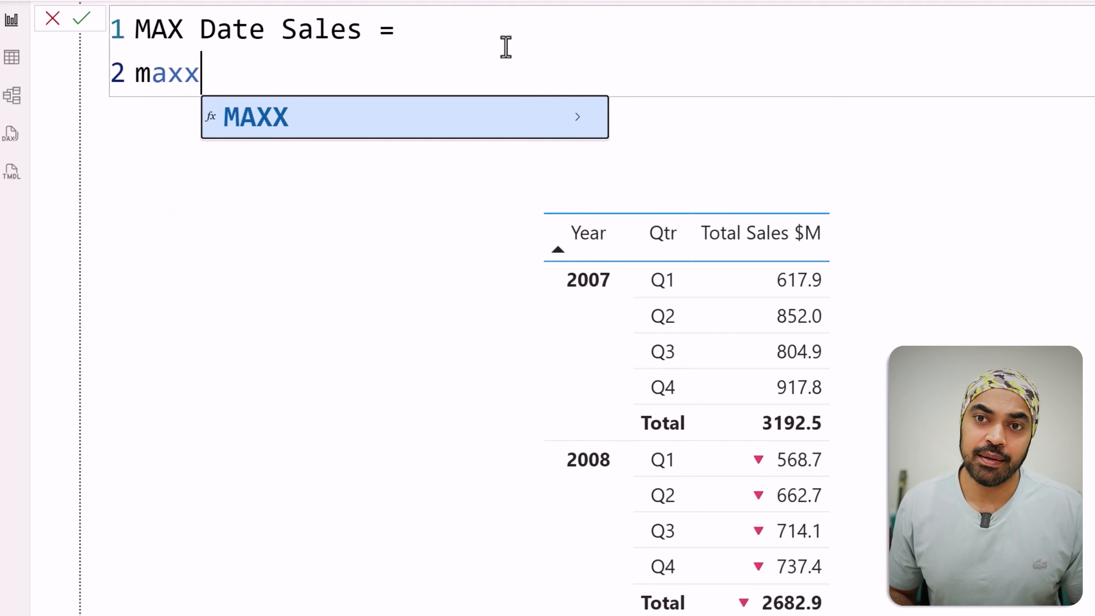
key(Tab)
key(Escape)
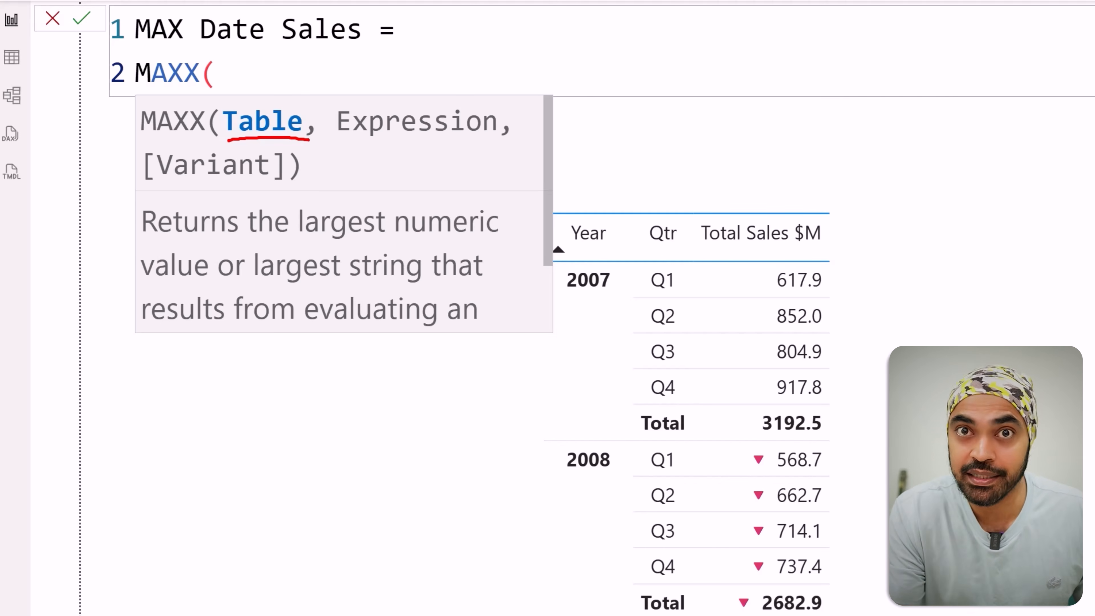
key(Escape)
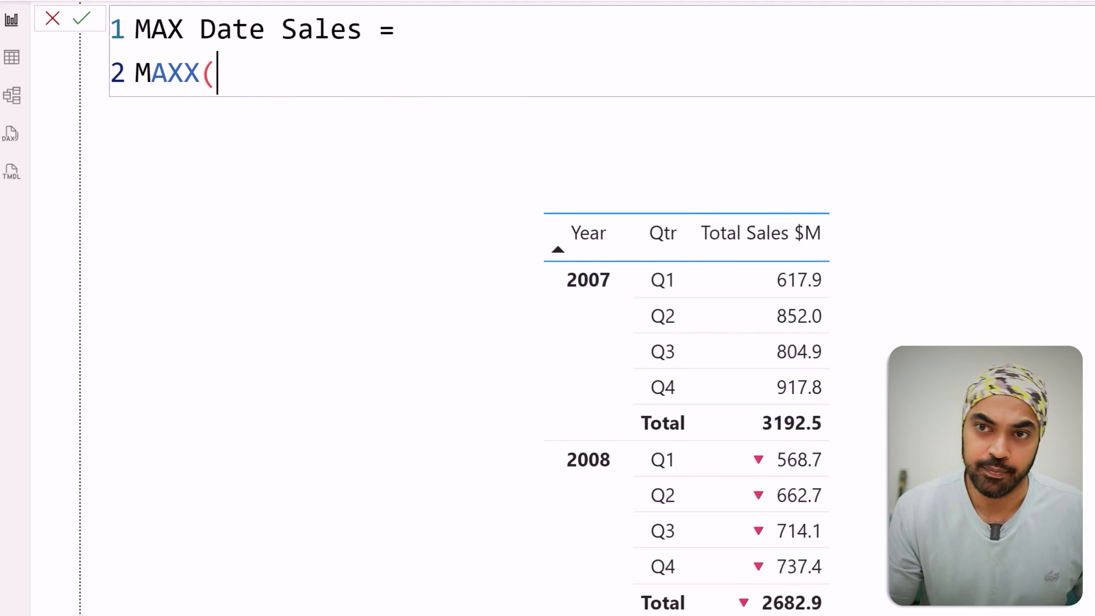
key(Return)
text(ca)
key(Tab)
text(,)
key(shift+Return)
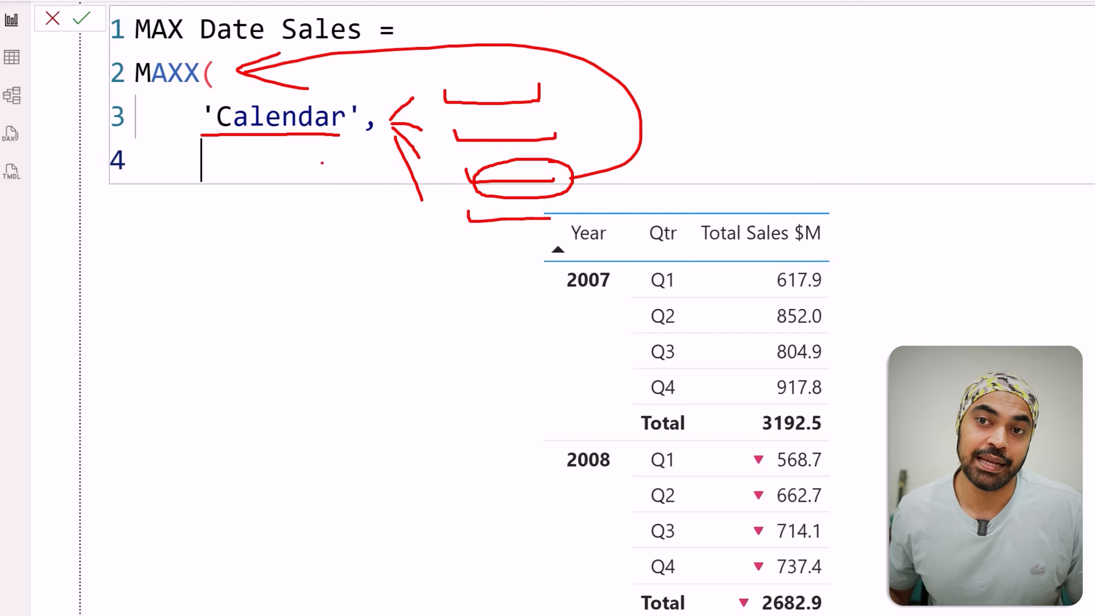
- Complete the MAXX formula with [Total Sales $M] as its expression, commit it and add MAX Date Sales to the quarterly matrix
text([)
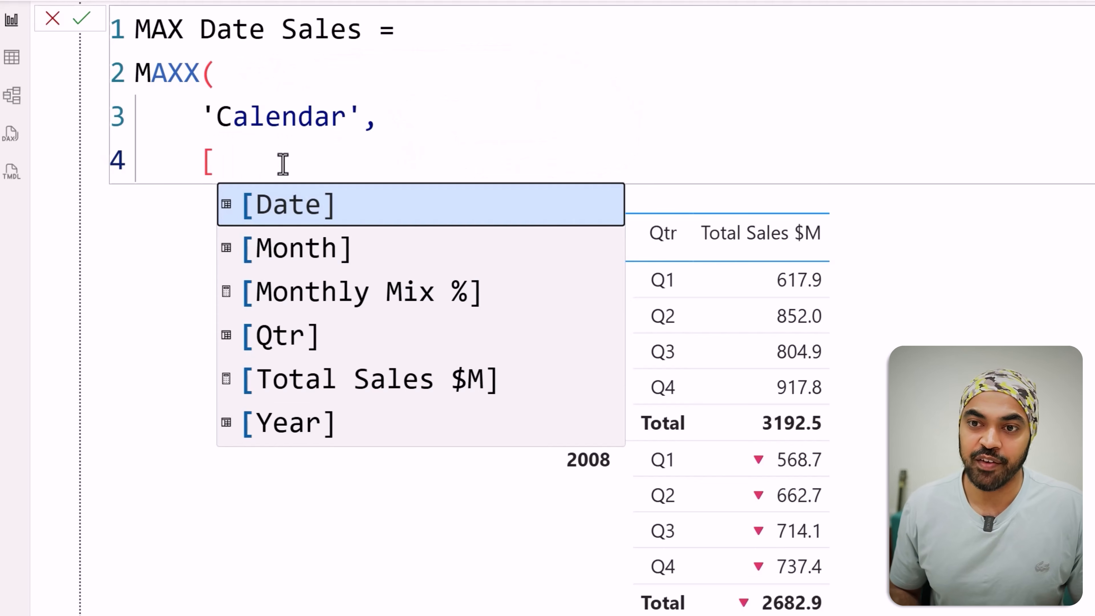
key(Down)
key(Down)
key(Down)
key(Down)
key(Tab)
key(shift+Return)
text())
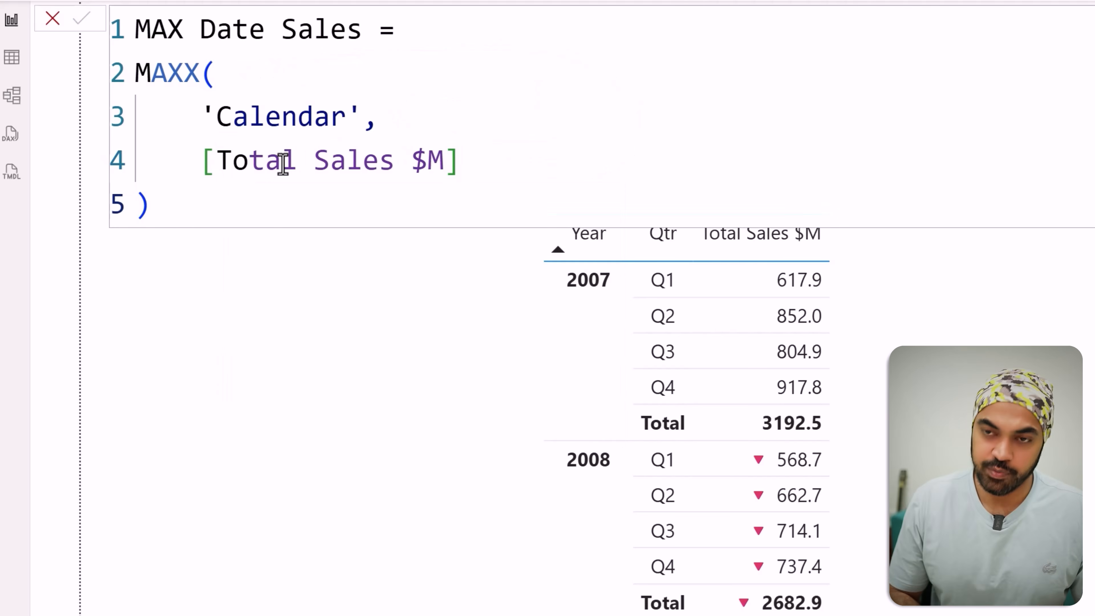
key(Return)
drag(1034, 157, 357, 211)
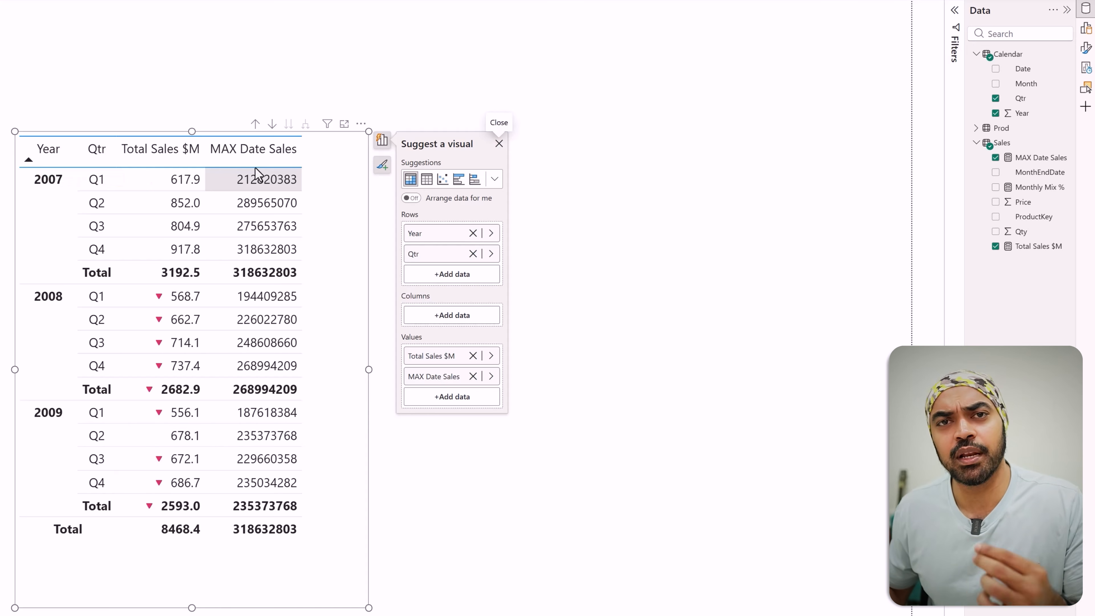
- Replace the 'Calendar' table with 'Prod' in the MAX Date Sales measure's MAXX formula and commit it
click(1034, 157)
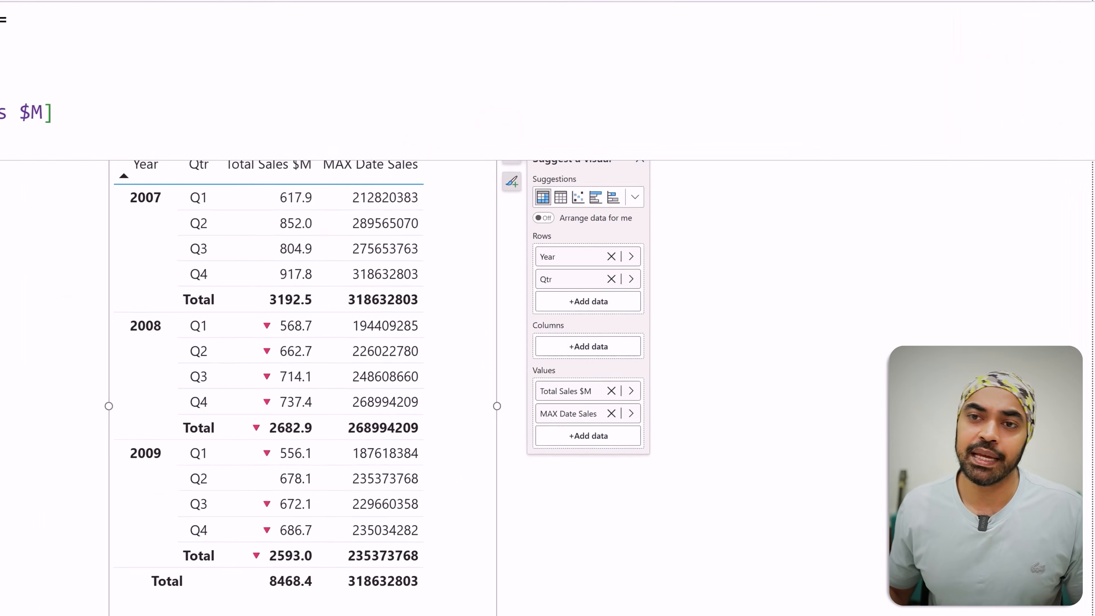
double_click(212, 112)
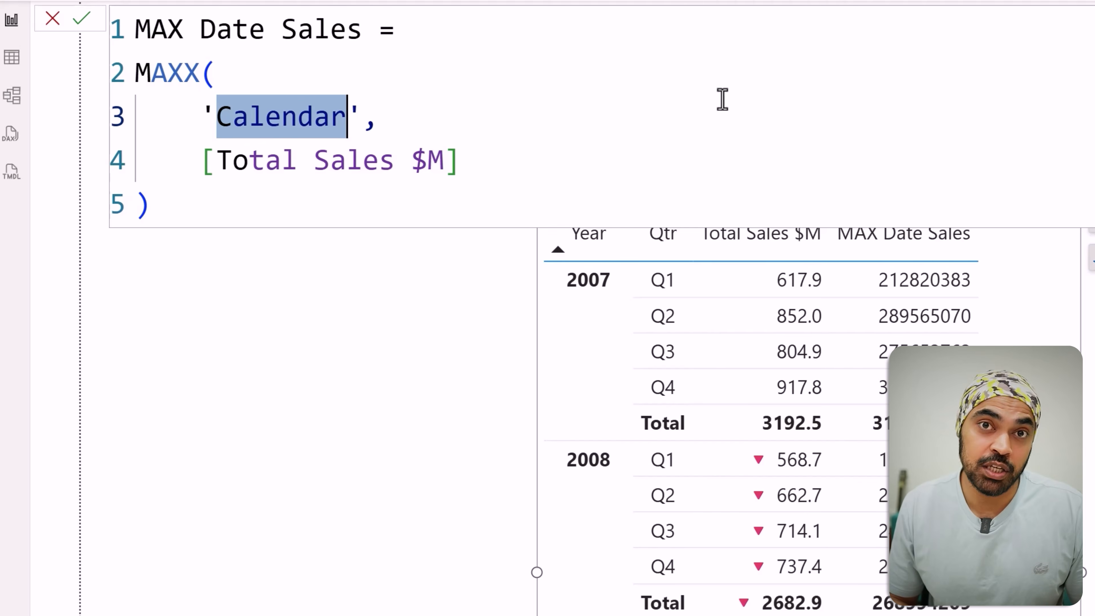
text(pro)
key(Tab)
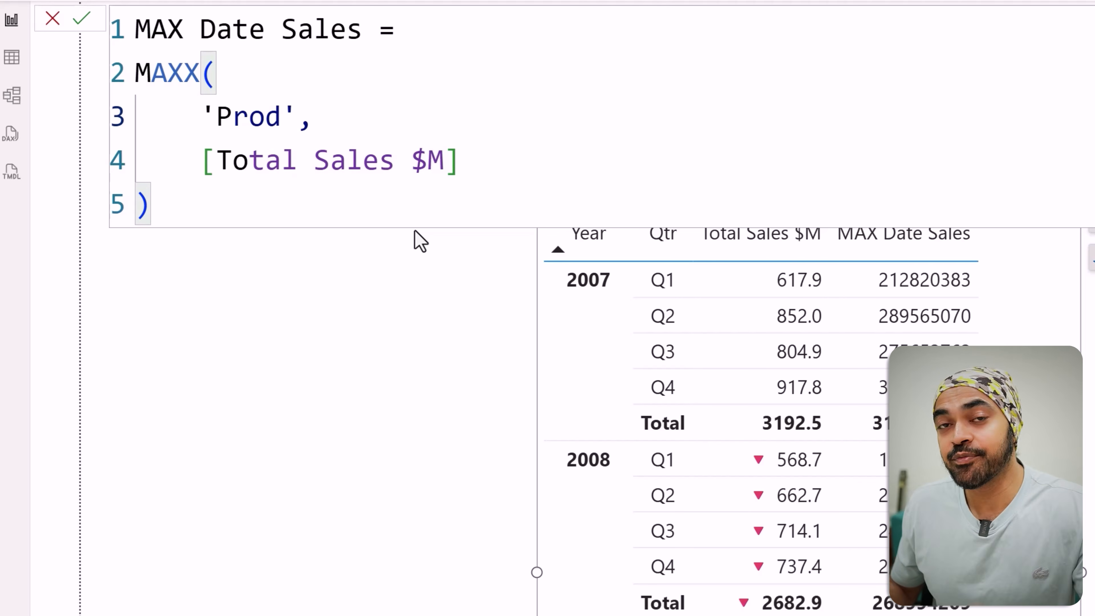
key(Return)
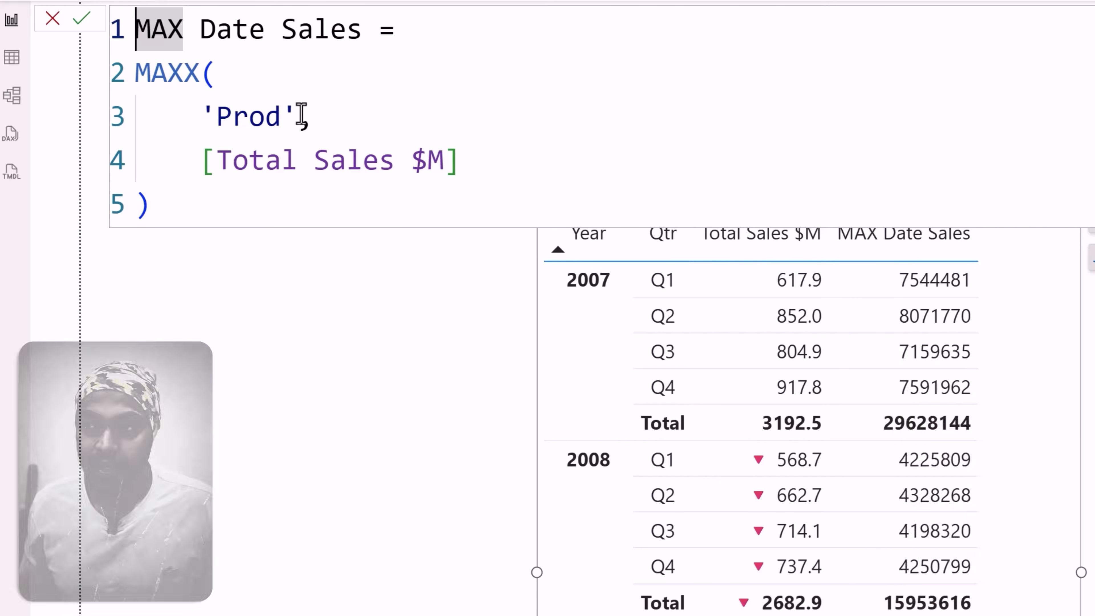
drag(897, 296, 981, 293)
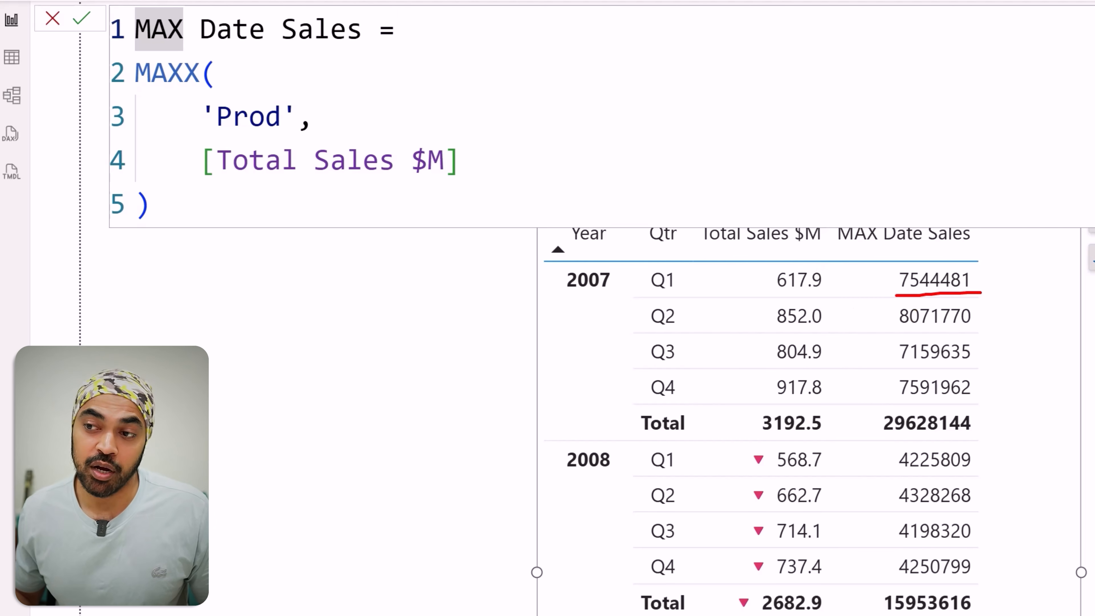
drag(639, 299, 665, 299)
drag(549, 295, 602, 293)
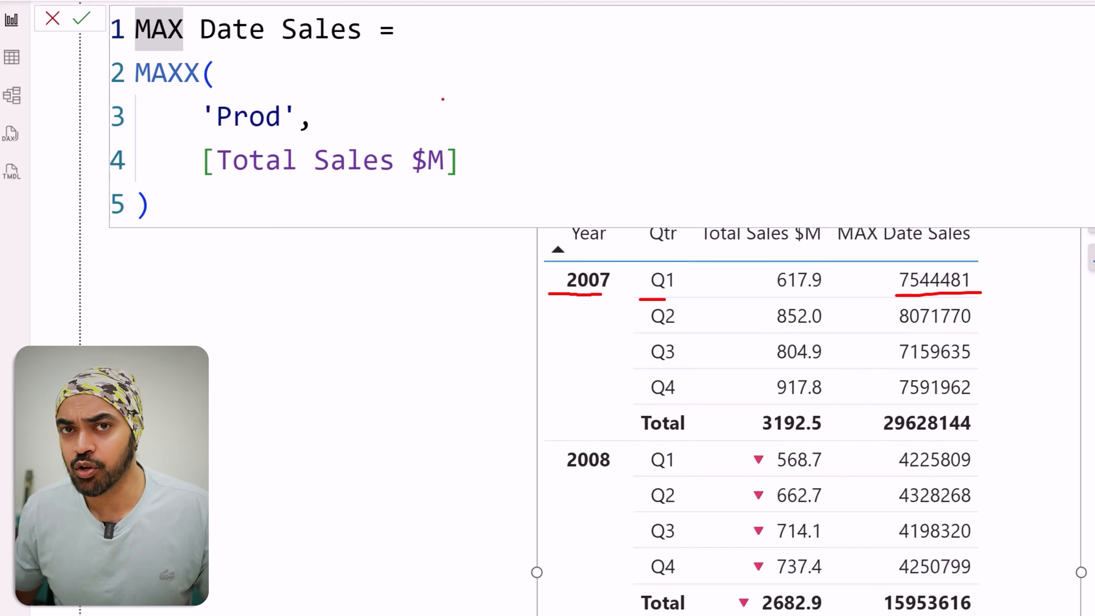
mouse_move(297, 100)
mouse_down()
mouse_move(201, 137)
mouse_move(316, 119)
mouse_up()
drag(469, 160, 538, 132)
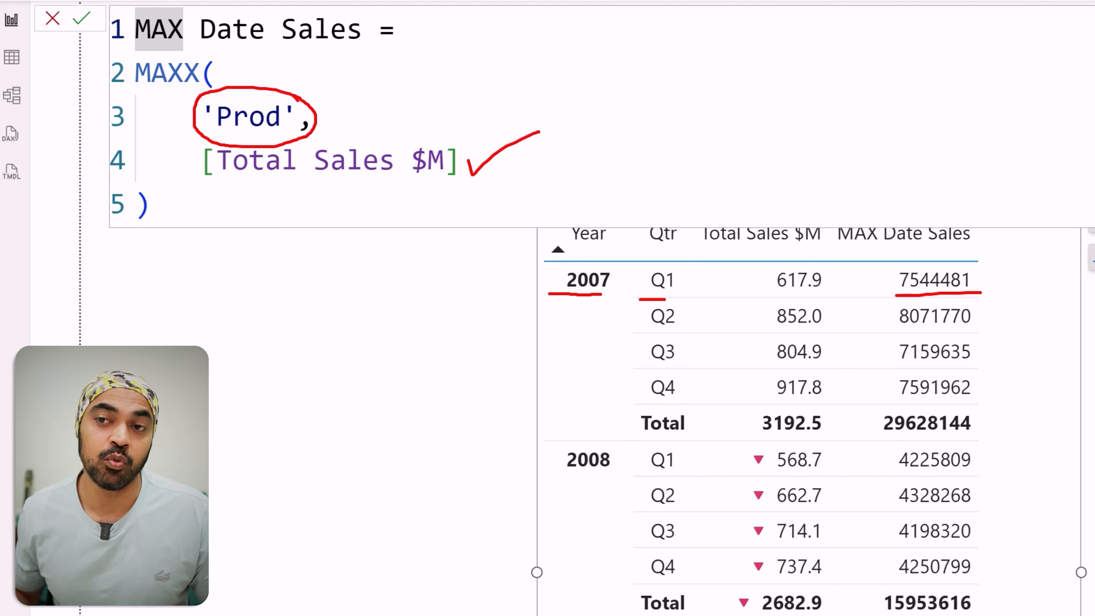
key(Escape)
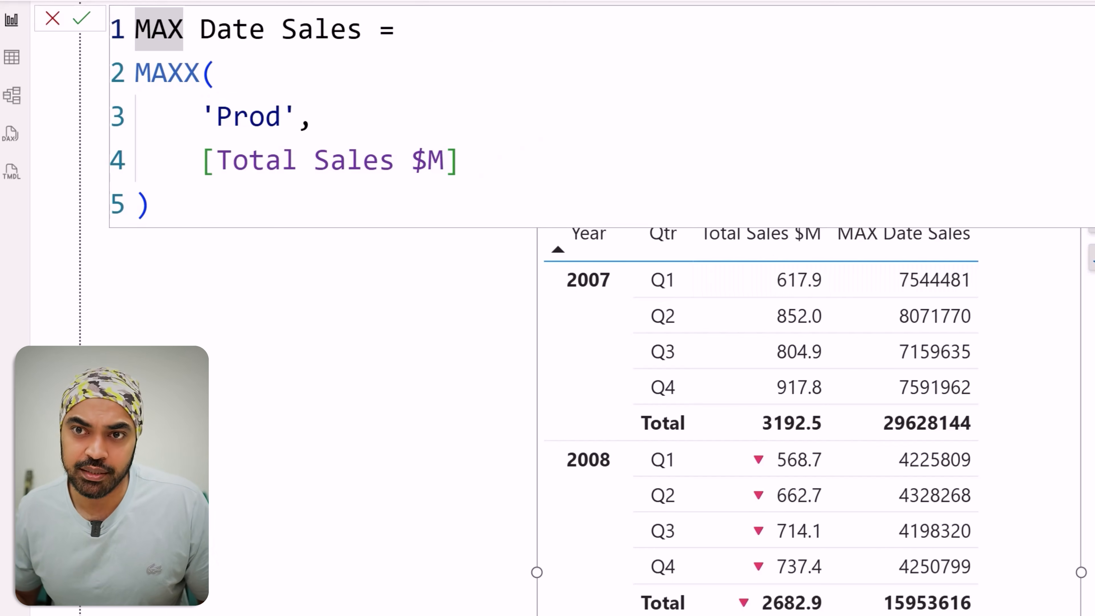
- Shorten the measure's name in its formula to MAX Sales
click(234, 29)
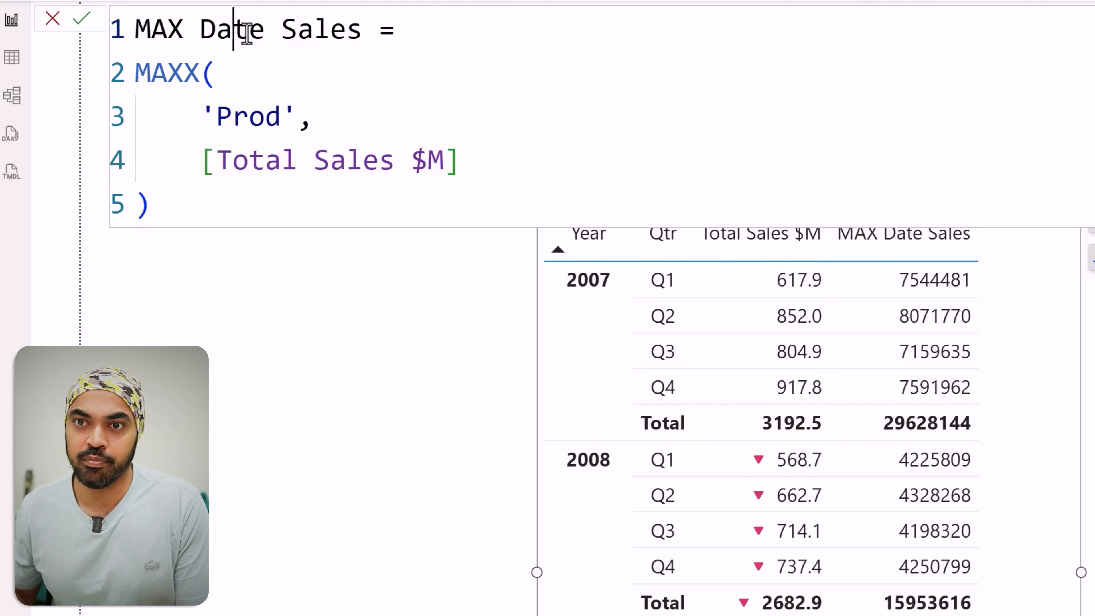
drag(283, 29, 199, 29)
key(BackSpace)
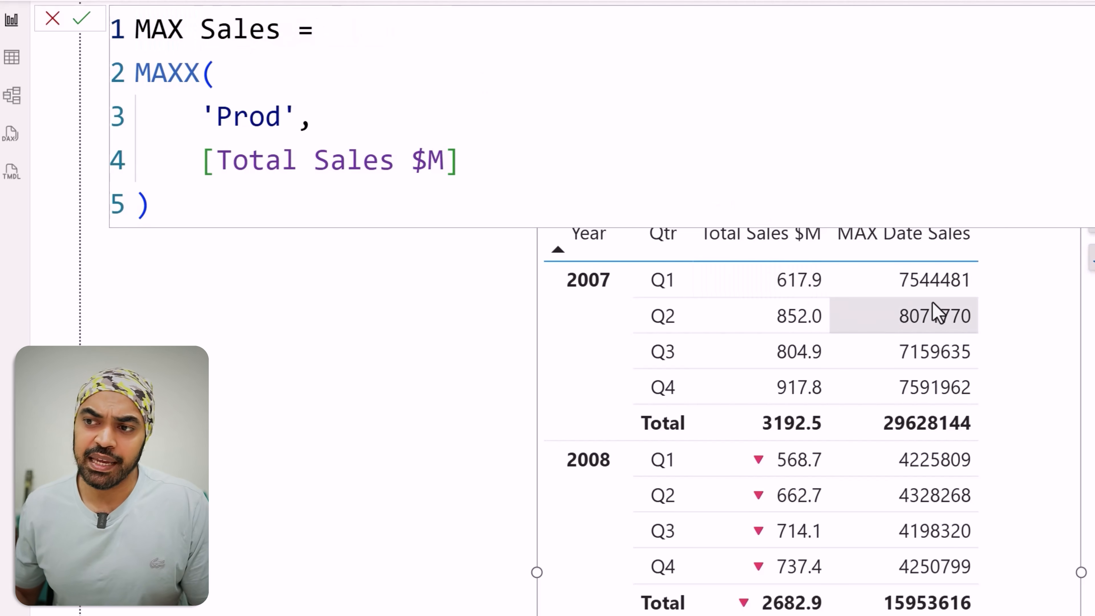